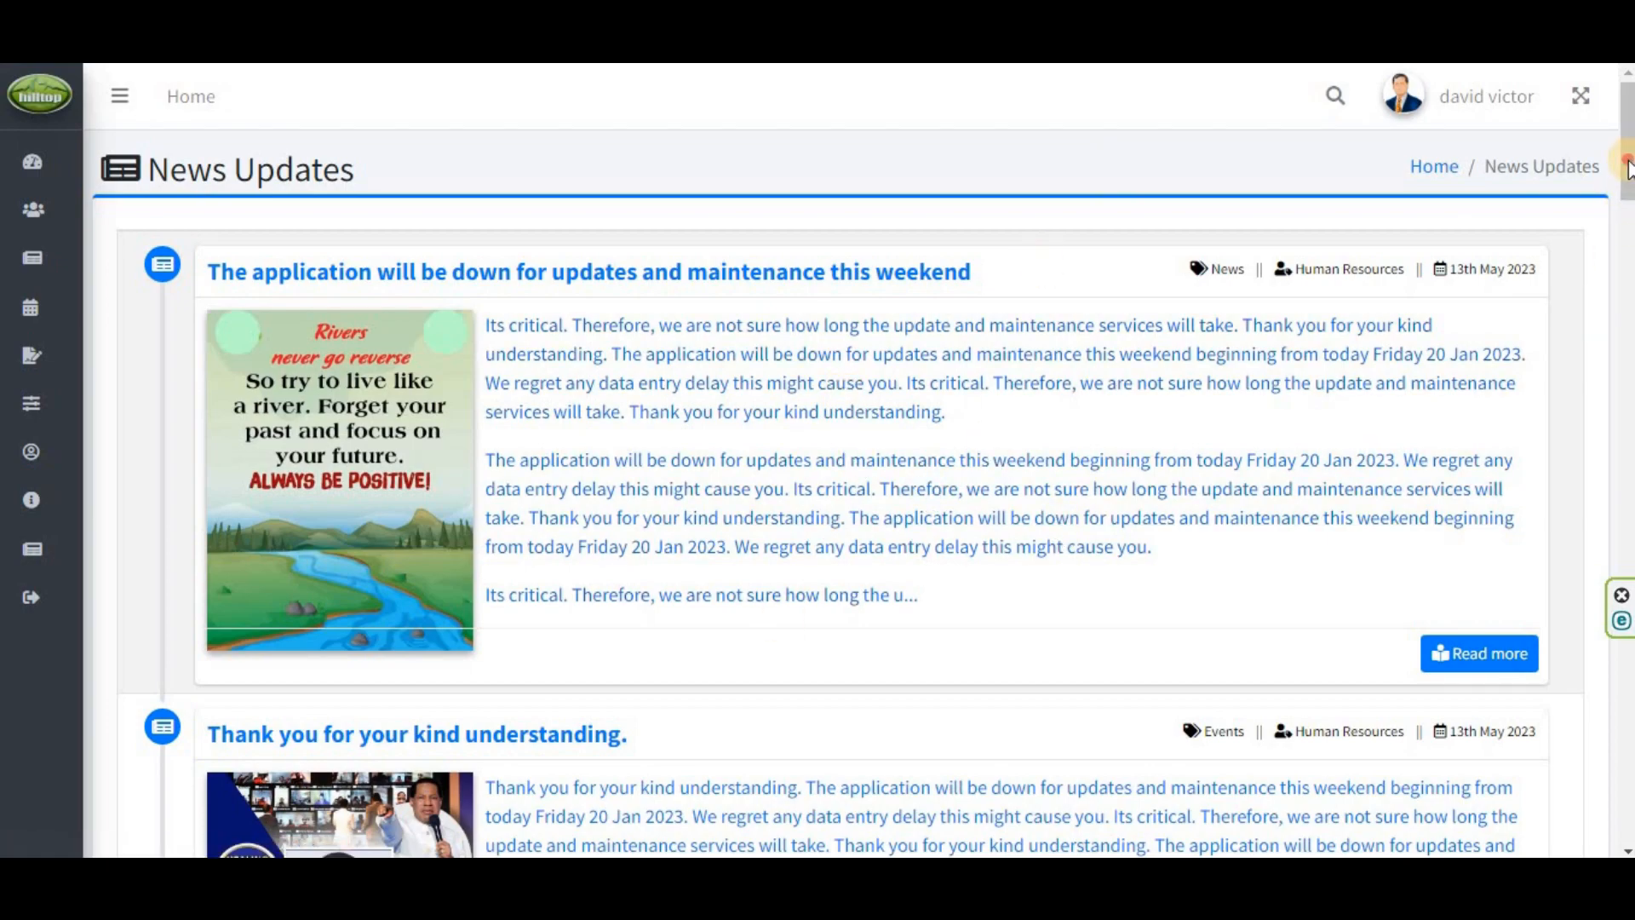
# Look through the news feed, read the full article about the application being down for maintenance, and return to the feed.
pyautogui.moveTo(1626, 153); pyautogui.dragTo(1626, 588)
pyautogui.moveTo(1626, 491); pyautogui.dragTo(1626, 142)
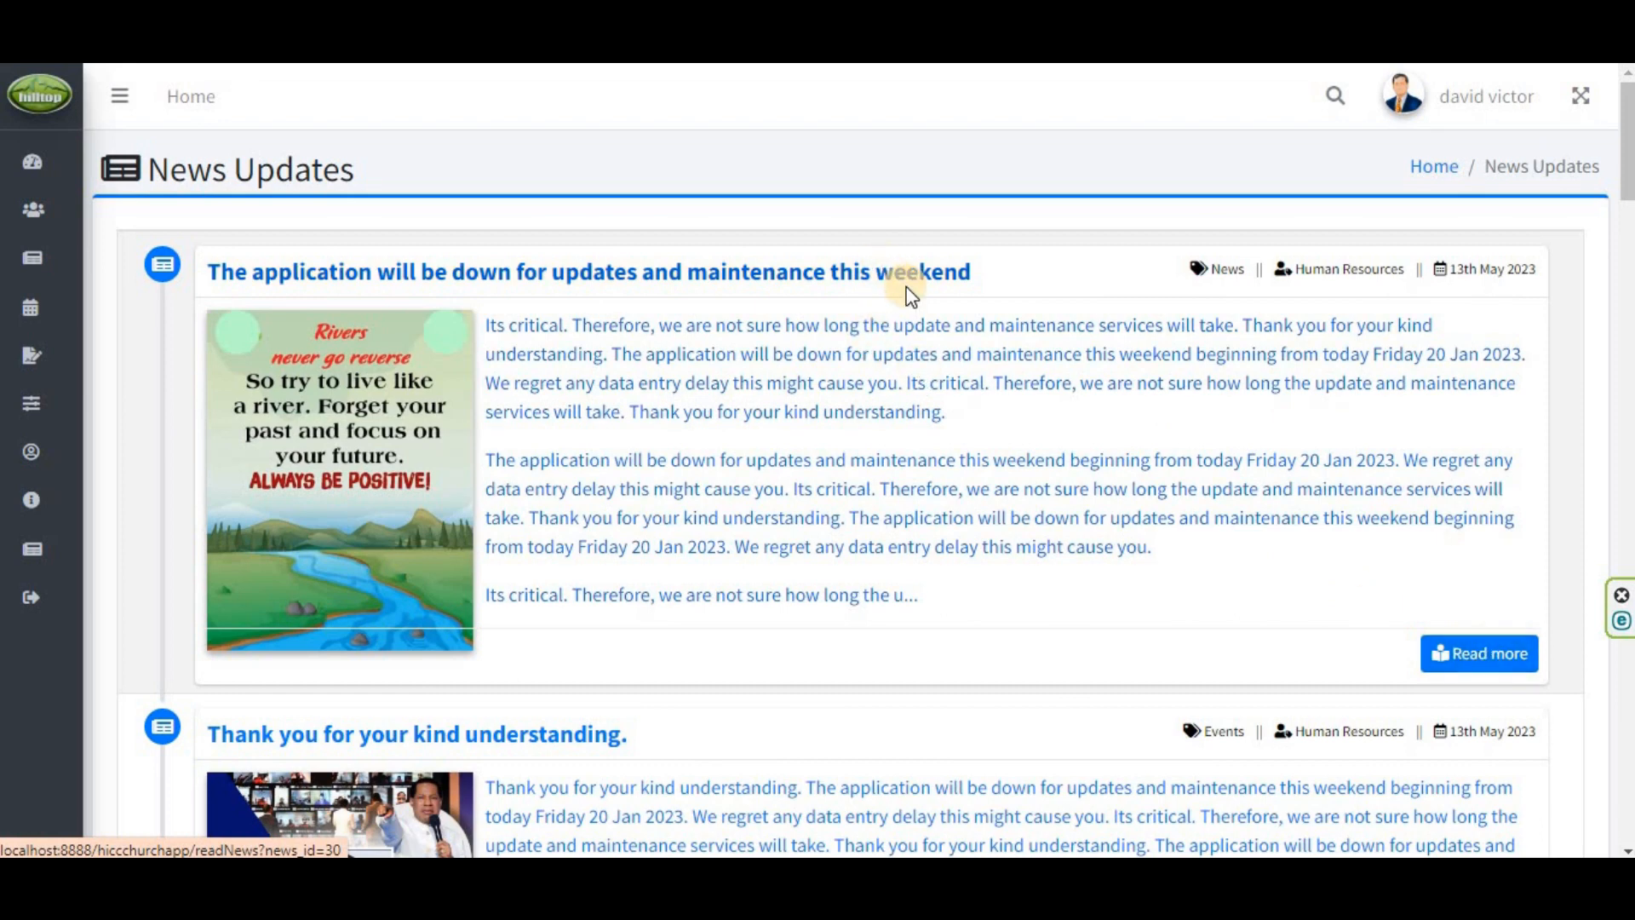
pyautogui.click(1490, 656)
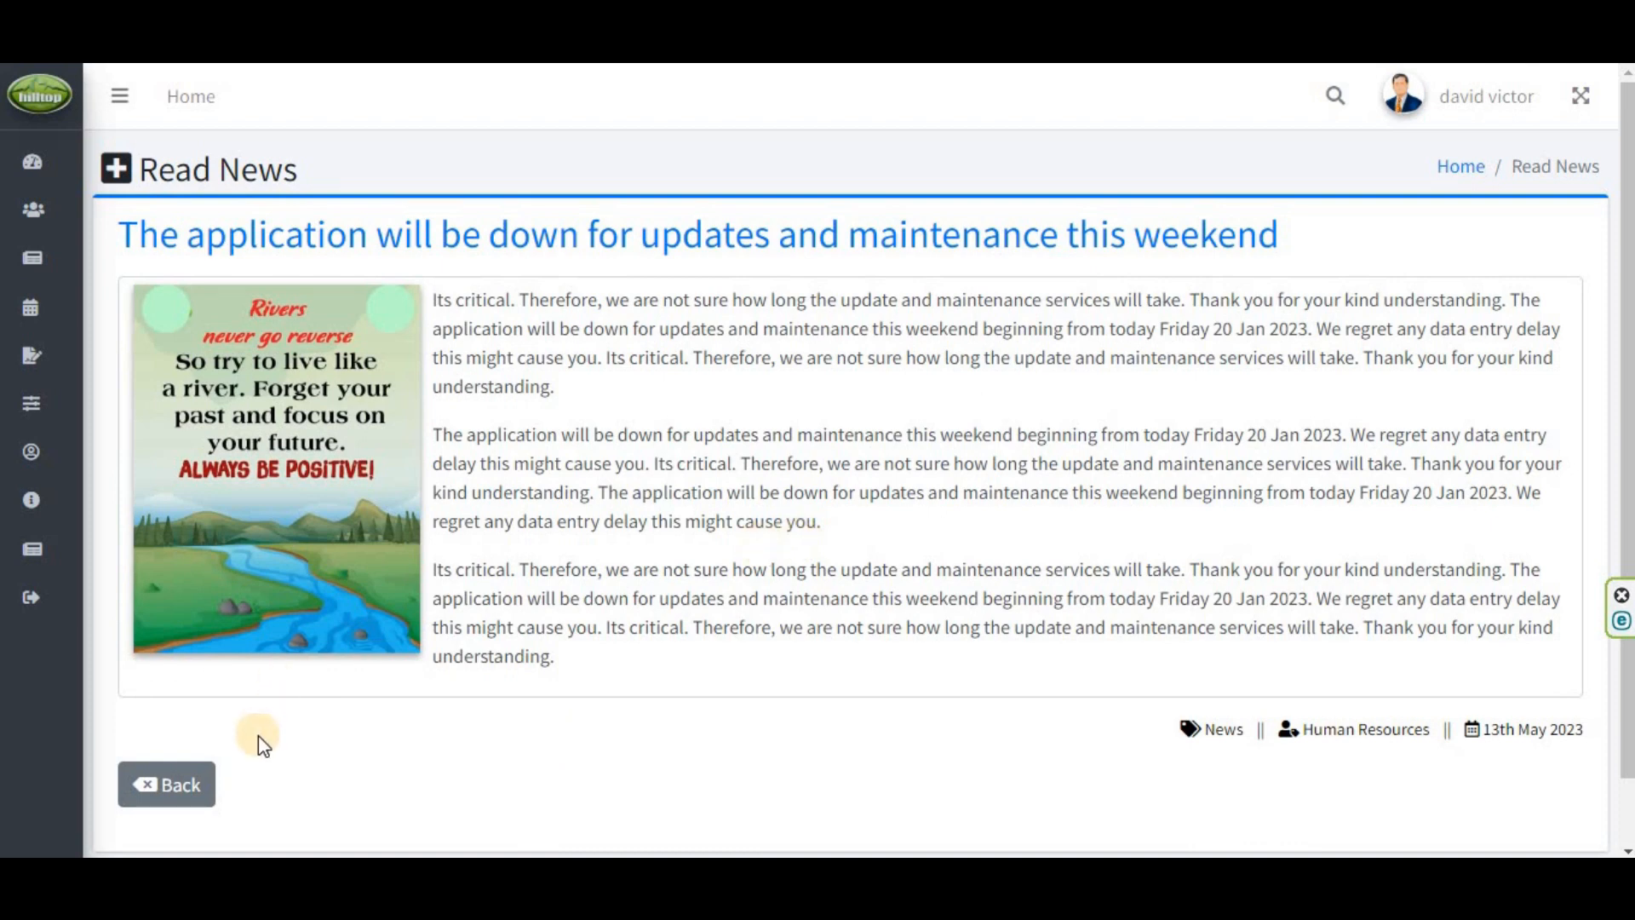
pyautogui.click(170, 782)
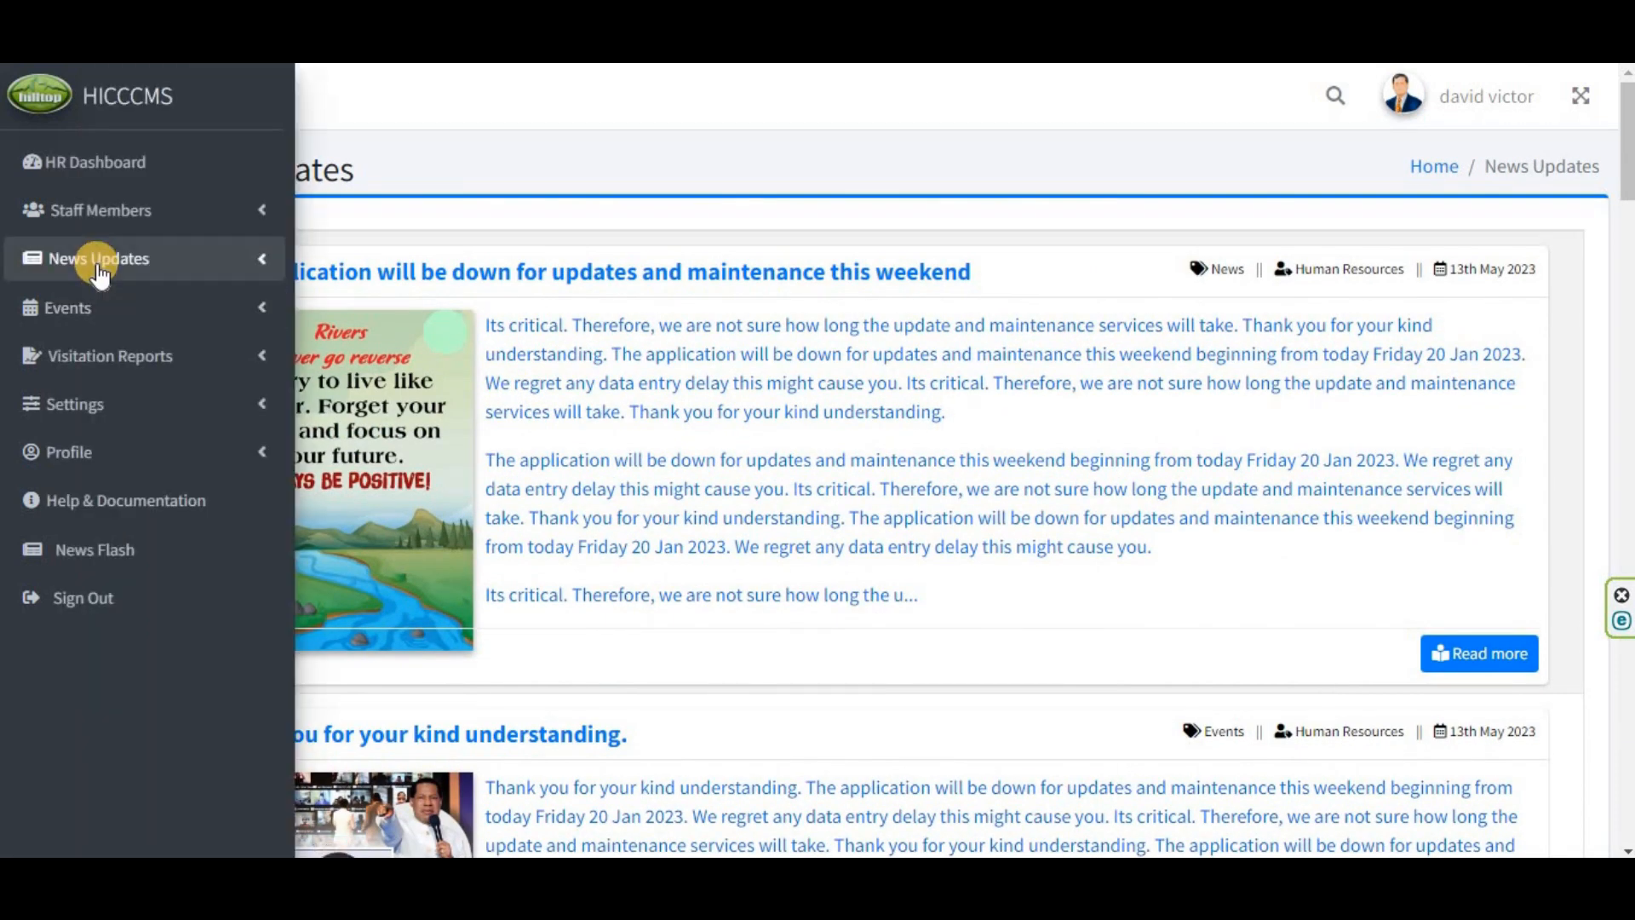
# View the Post News form and the News Updates management list, finishing on the list.
pyautogui.click(98, 264)
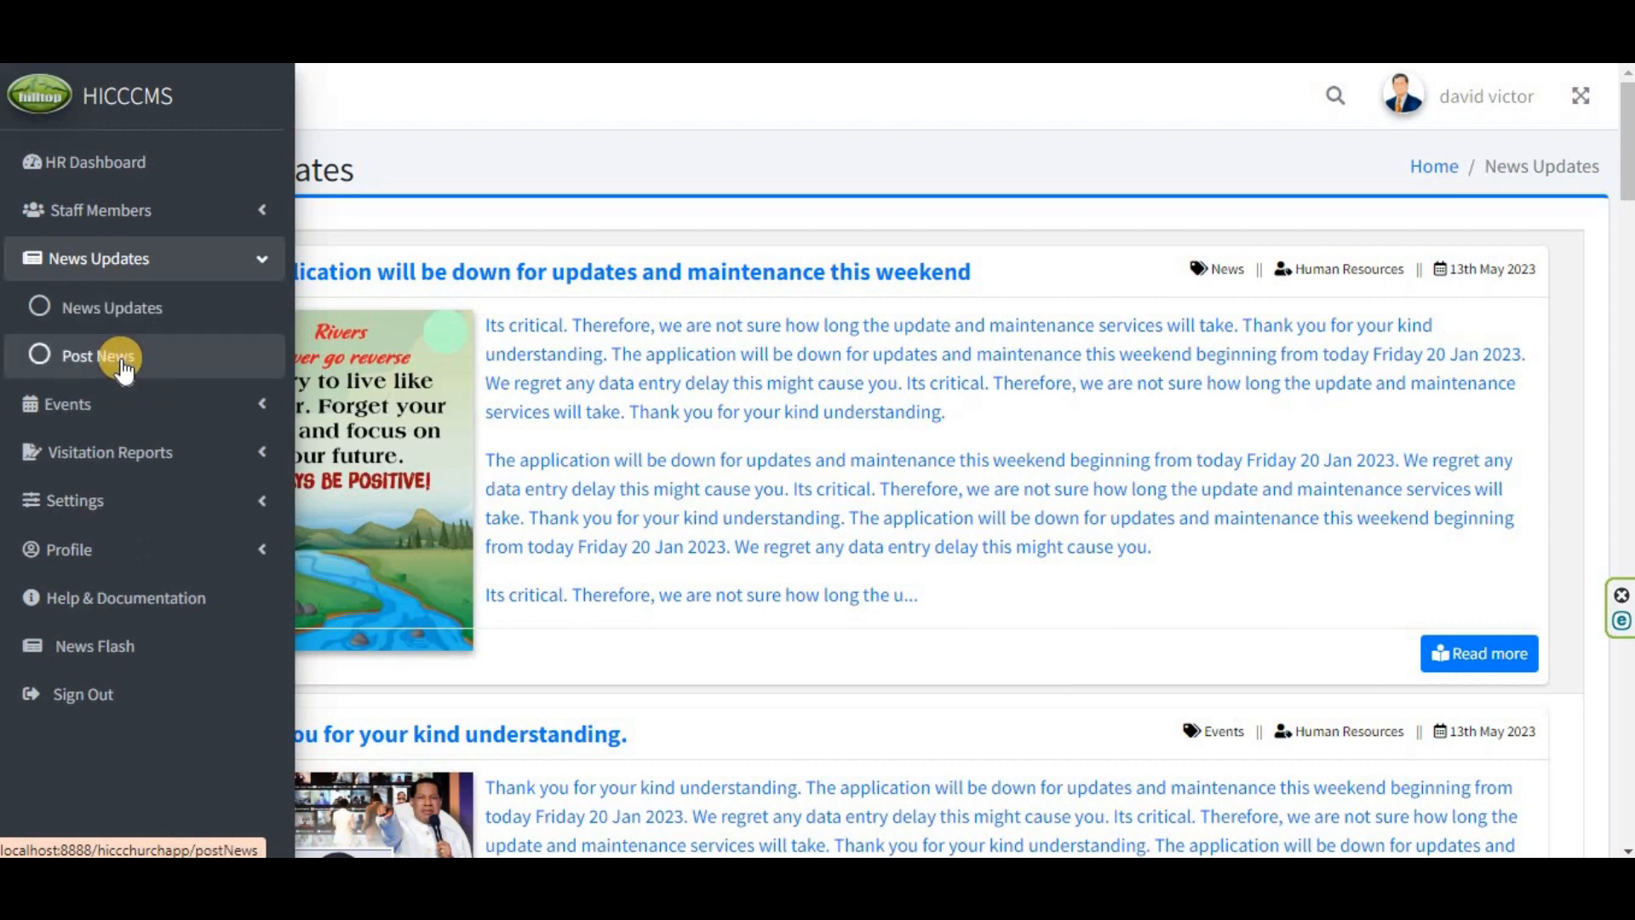
pyautogui.click(122, 362)
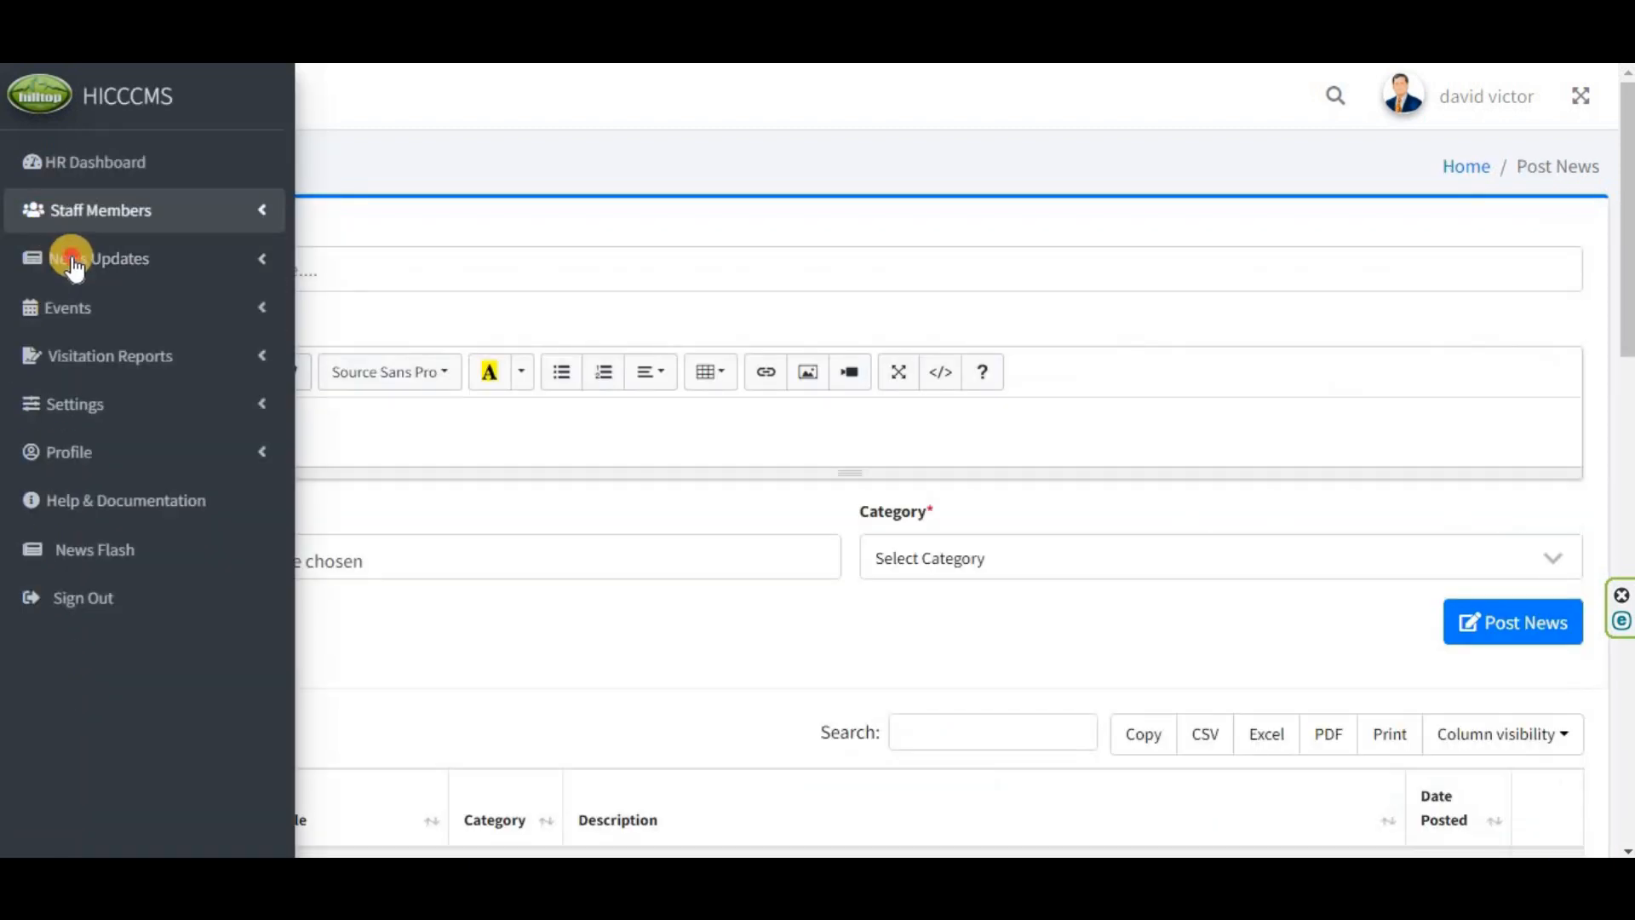
pyautogui.click(73, 266)
pyautogui.click(124, 310)
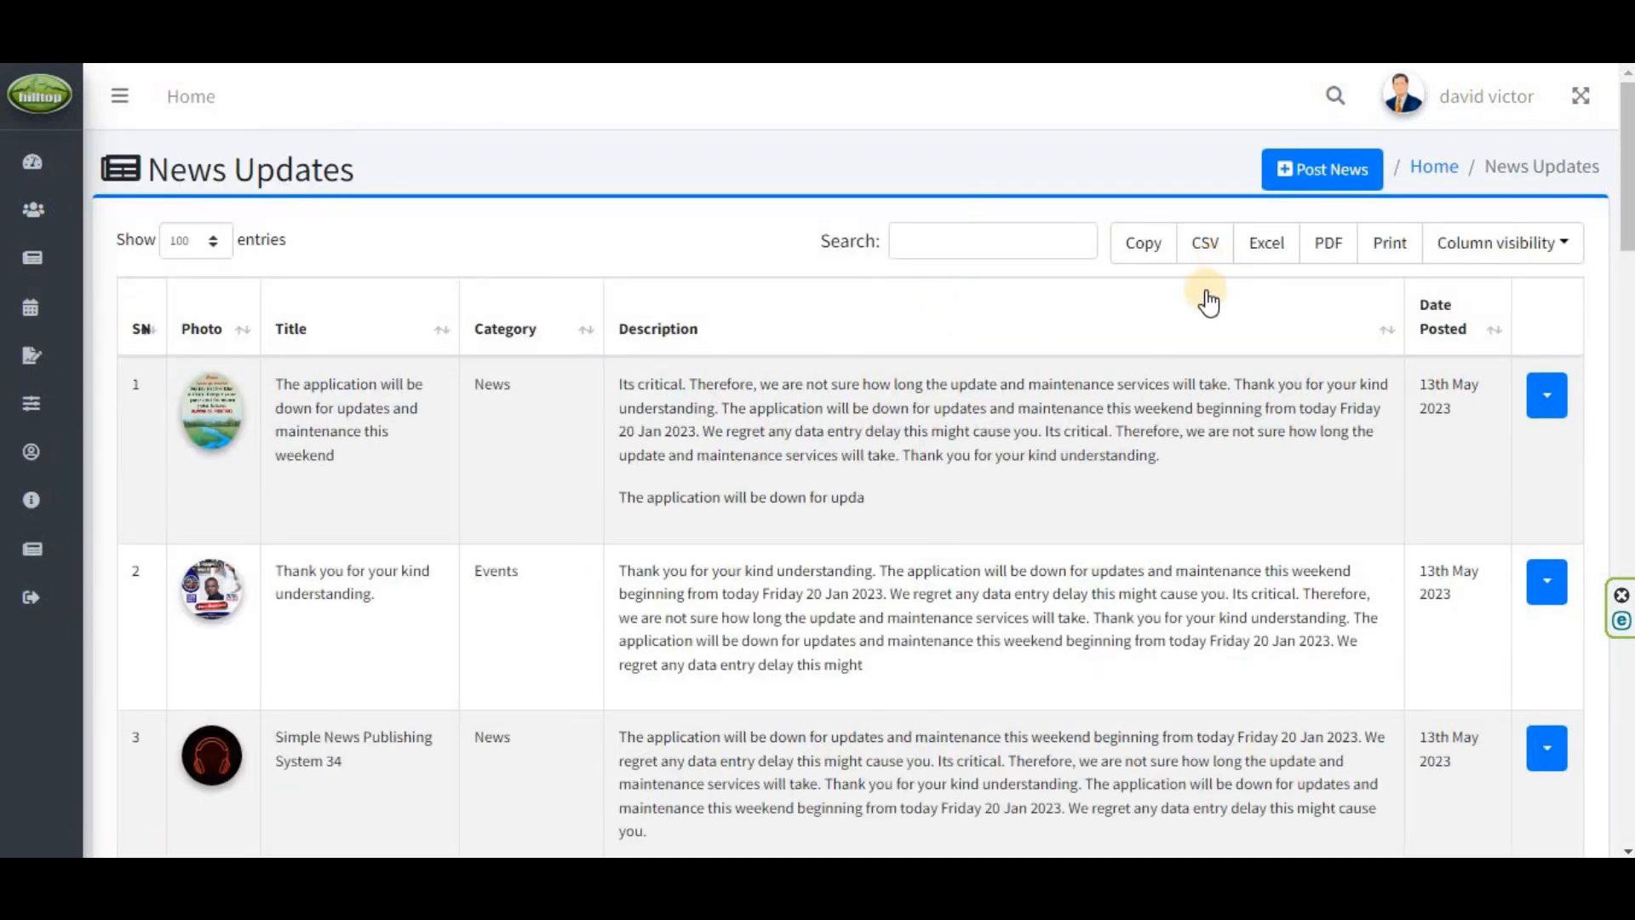
pyautogui.click(1325, 169)
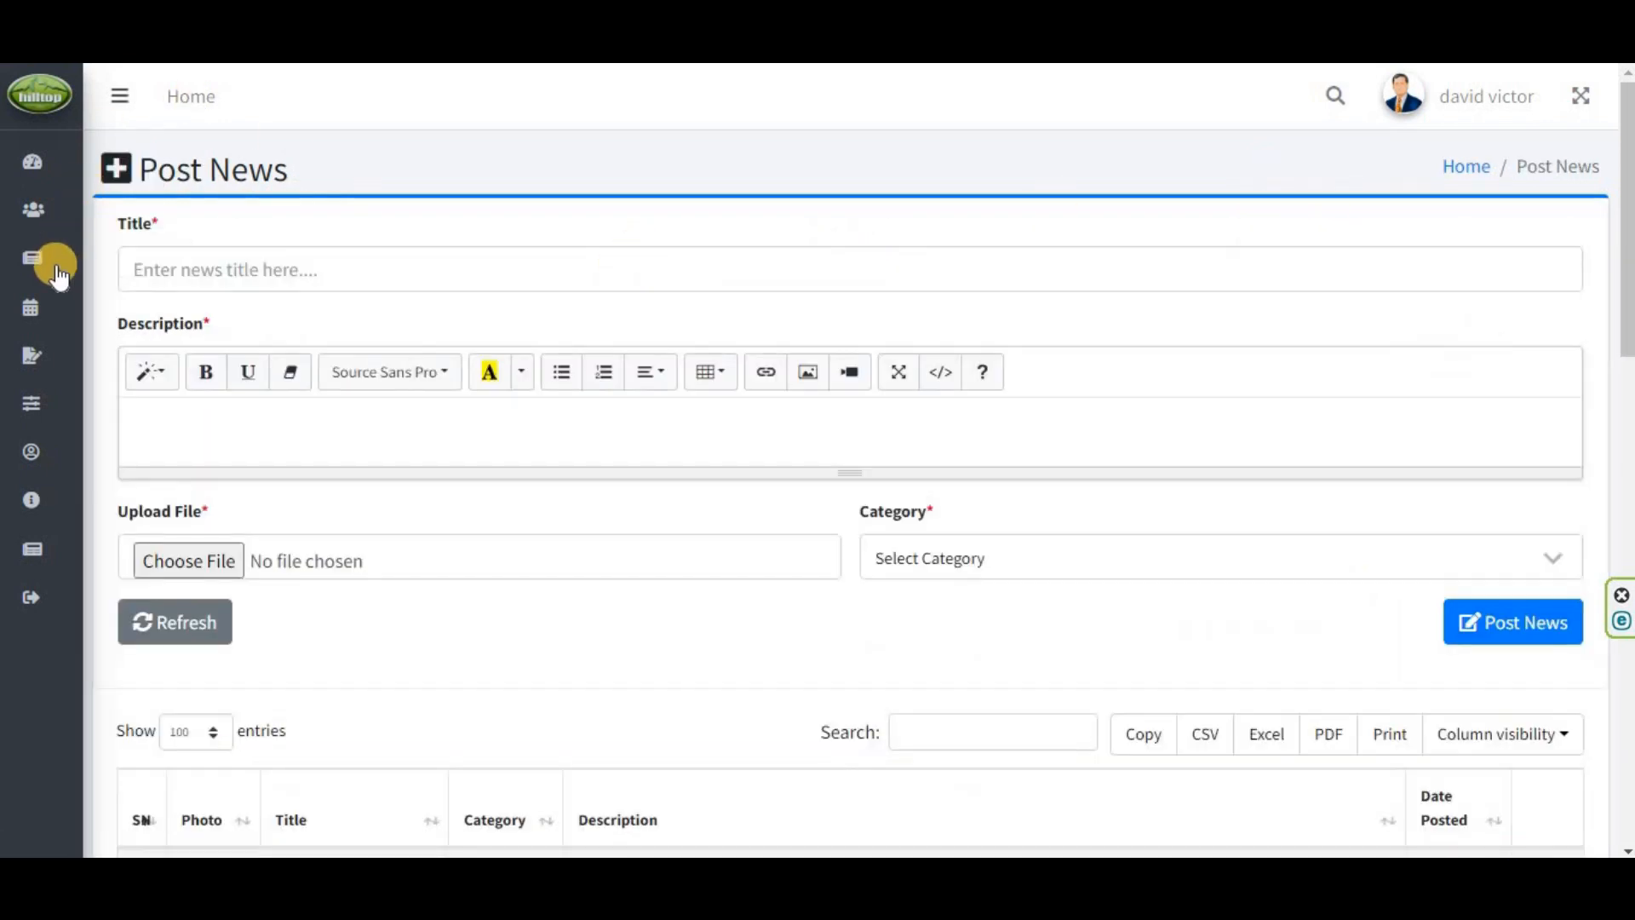
pyautogui.click(64, 264)
pyautogui.click(99, 307)
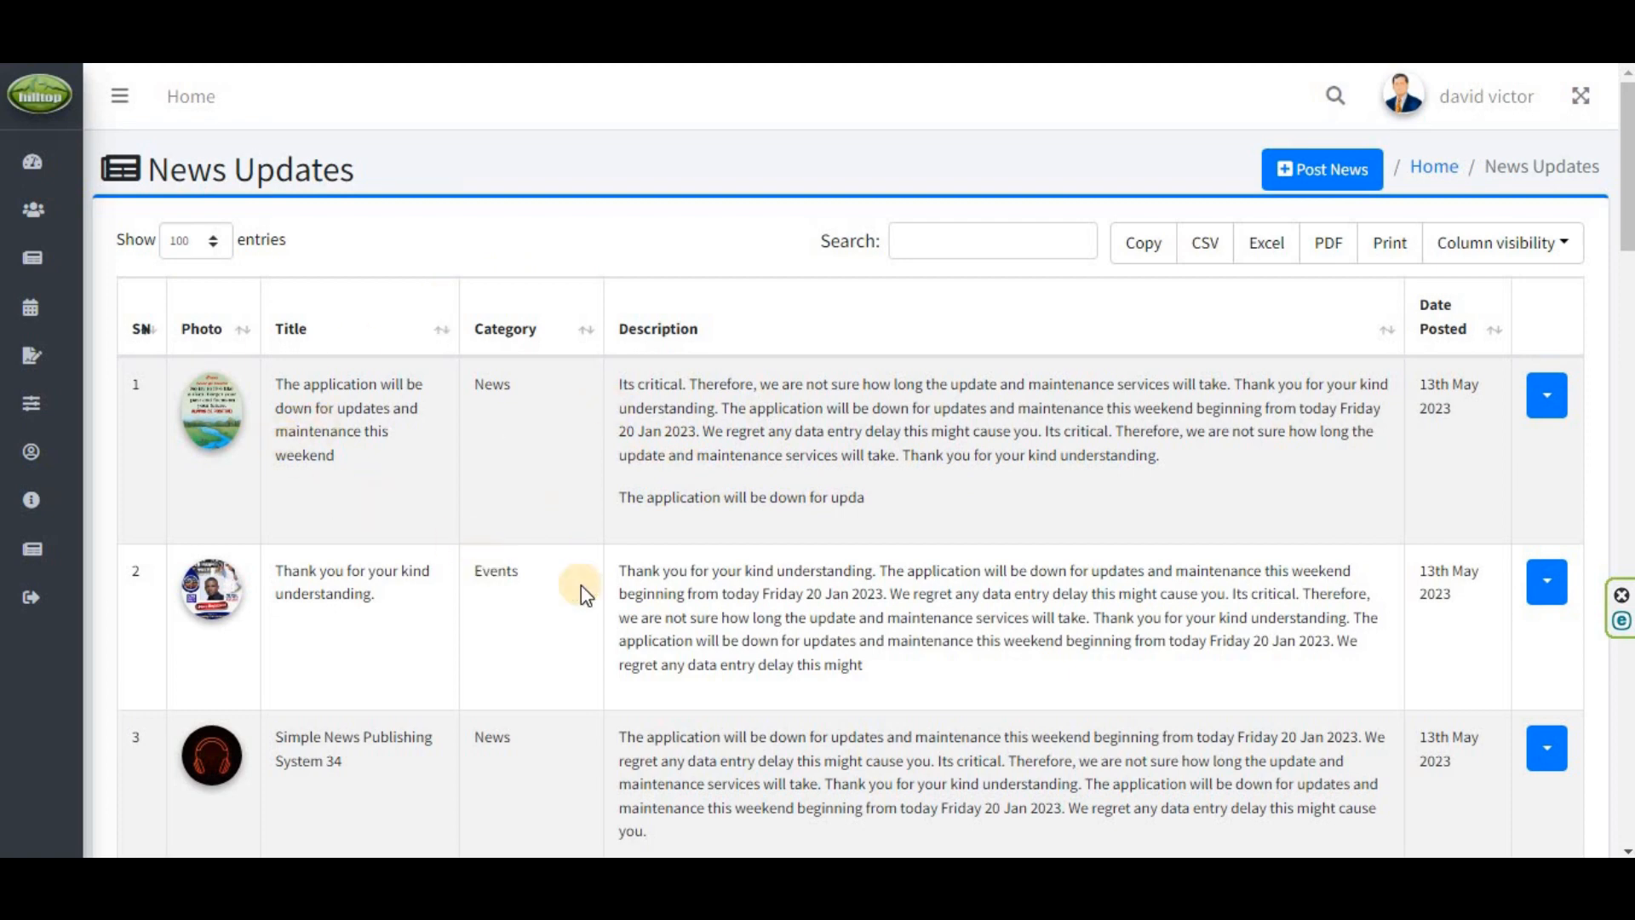
# View the actions available for the first news record and look through the news list.
pyautogui.click(1546, 395)
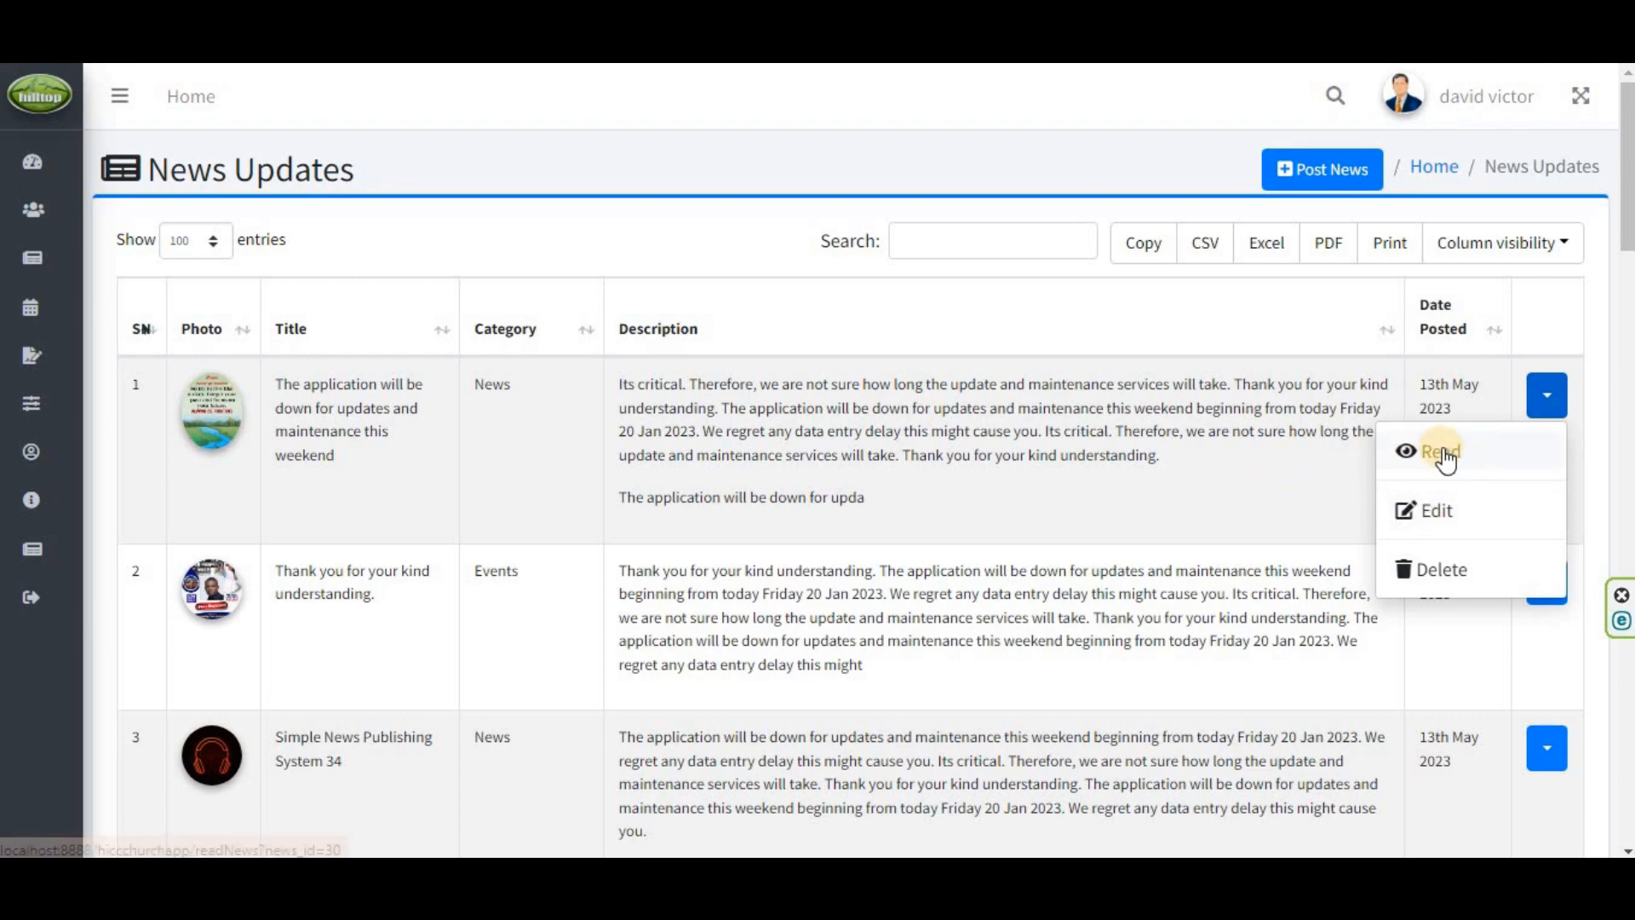
pyautogui.click(1209, 413)
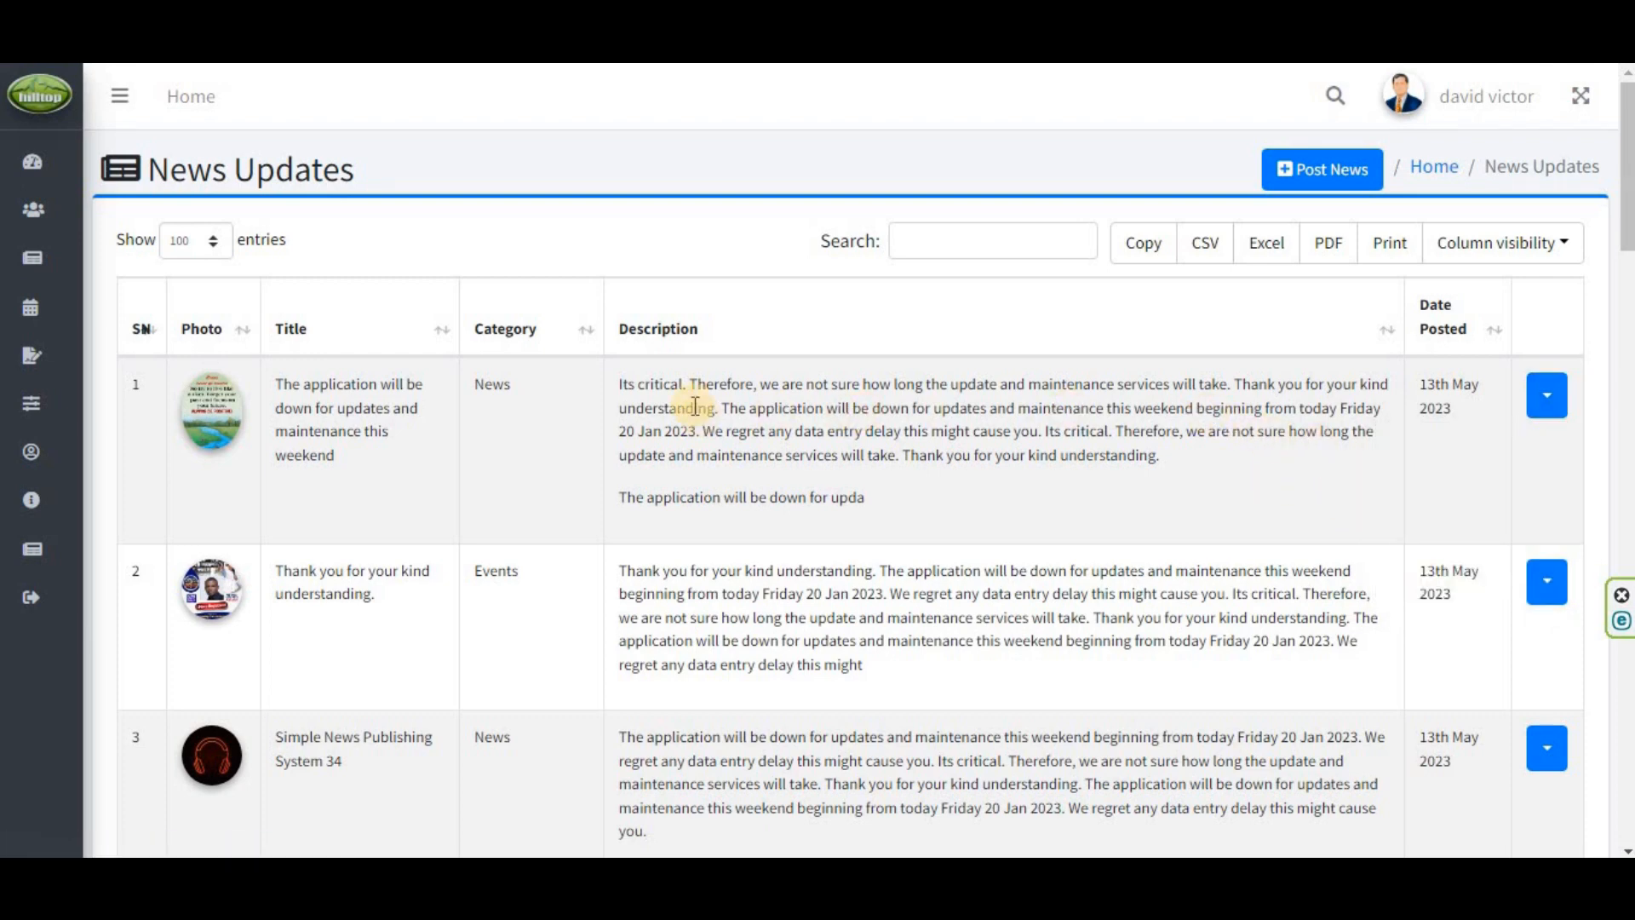
pyautogui.scroll(-3, 688, 531)
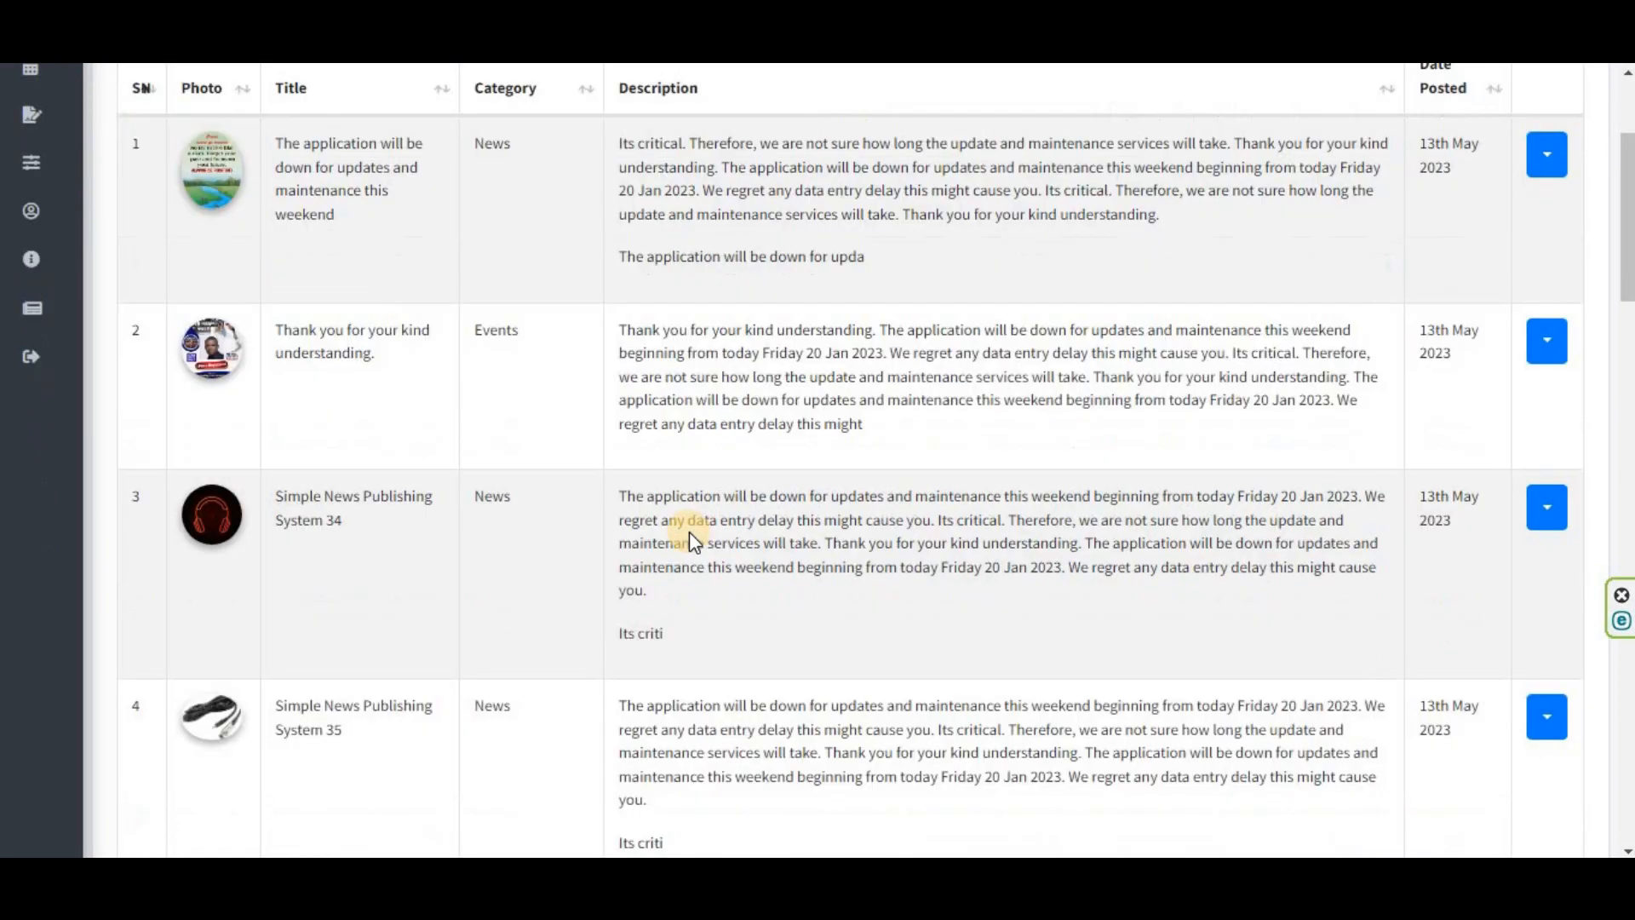
pyautogui.scroll(3, 688, 532)
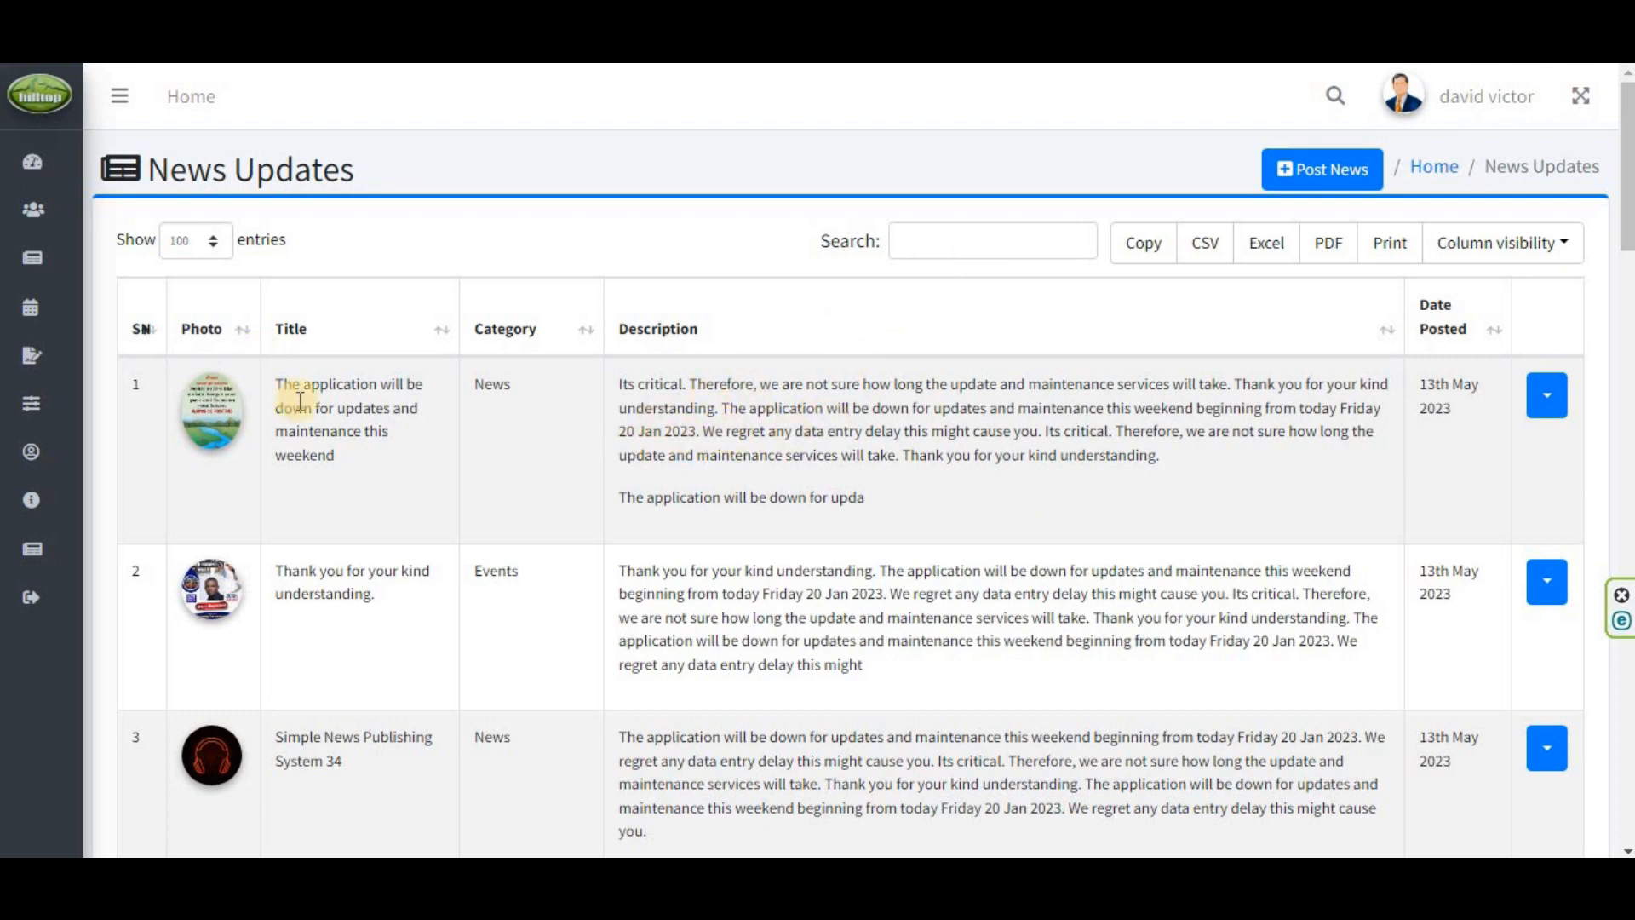
# Start a news post with the three-paragraph maintenance downtime notice as description and the title "Simple News Publishing System 36".
pyautogui.click(1316, 174)
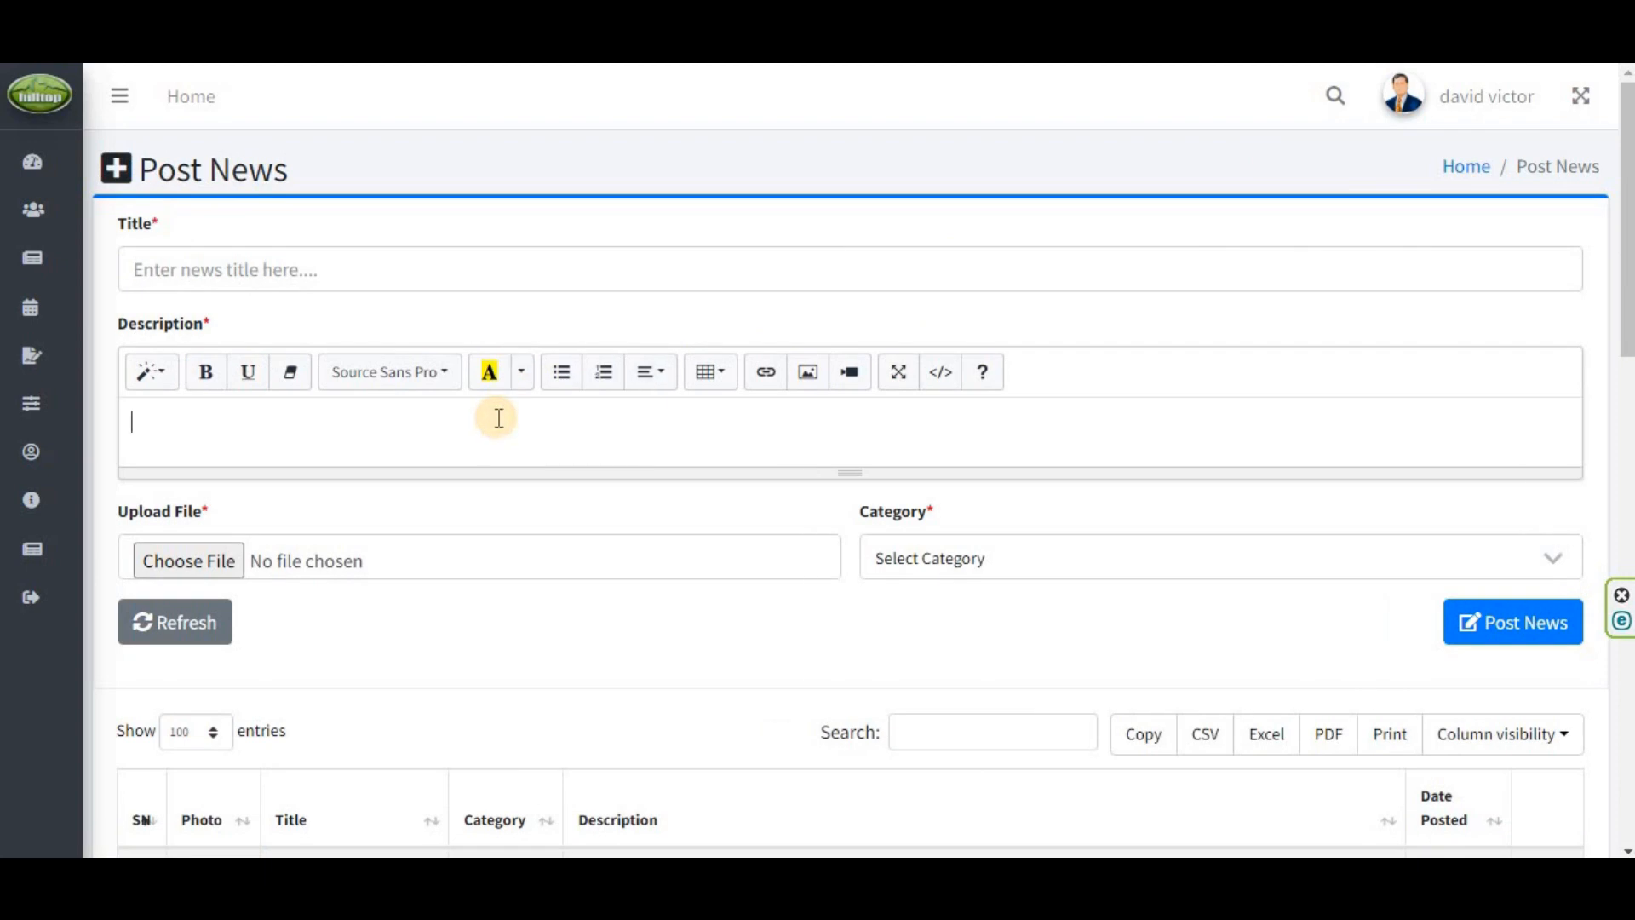
pyautogui.write('The application will be down for updates and maintenance this weekend beginning from today Friday 20 Jan 2023. We regret any data entry delay this might cause you. Its critical. Therefore, we are not sure how long the update and maintenance services will take. Thank you for your kind understanding. The application will be down for updates and maintenance this weekend beginning from today Friday 20 Jan 2023. We regret any data entry delay this might cause you. Its critical. Therefore, we are not sure how long the update and maintenance services will take. Thank you for your kind understanding. The application will be down for updates and maintenance this weekend beginning from today Friday 20 Jan 2023. We regret any data entry delay this might cause you. Its critical. Therefore, we are not sure how long the update and maintenance services will take. Thank you for your kind understanding. The application will be down for updates and maintenance this weekend beginning from today Friday 20 Jan 2023. We regret any data entry delay this might cause you. Its critical. Therefore, we are not sure how long the update and maintenance services will take. Thank you for your kind understanding. The application will be down for updates and maintenance this weekend beginning from today Friday 20 Jan 2023. We regret any data entry delay this might cause you.')
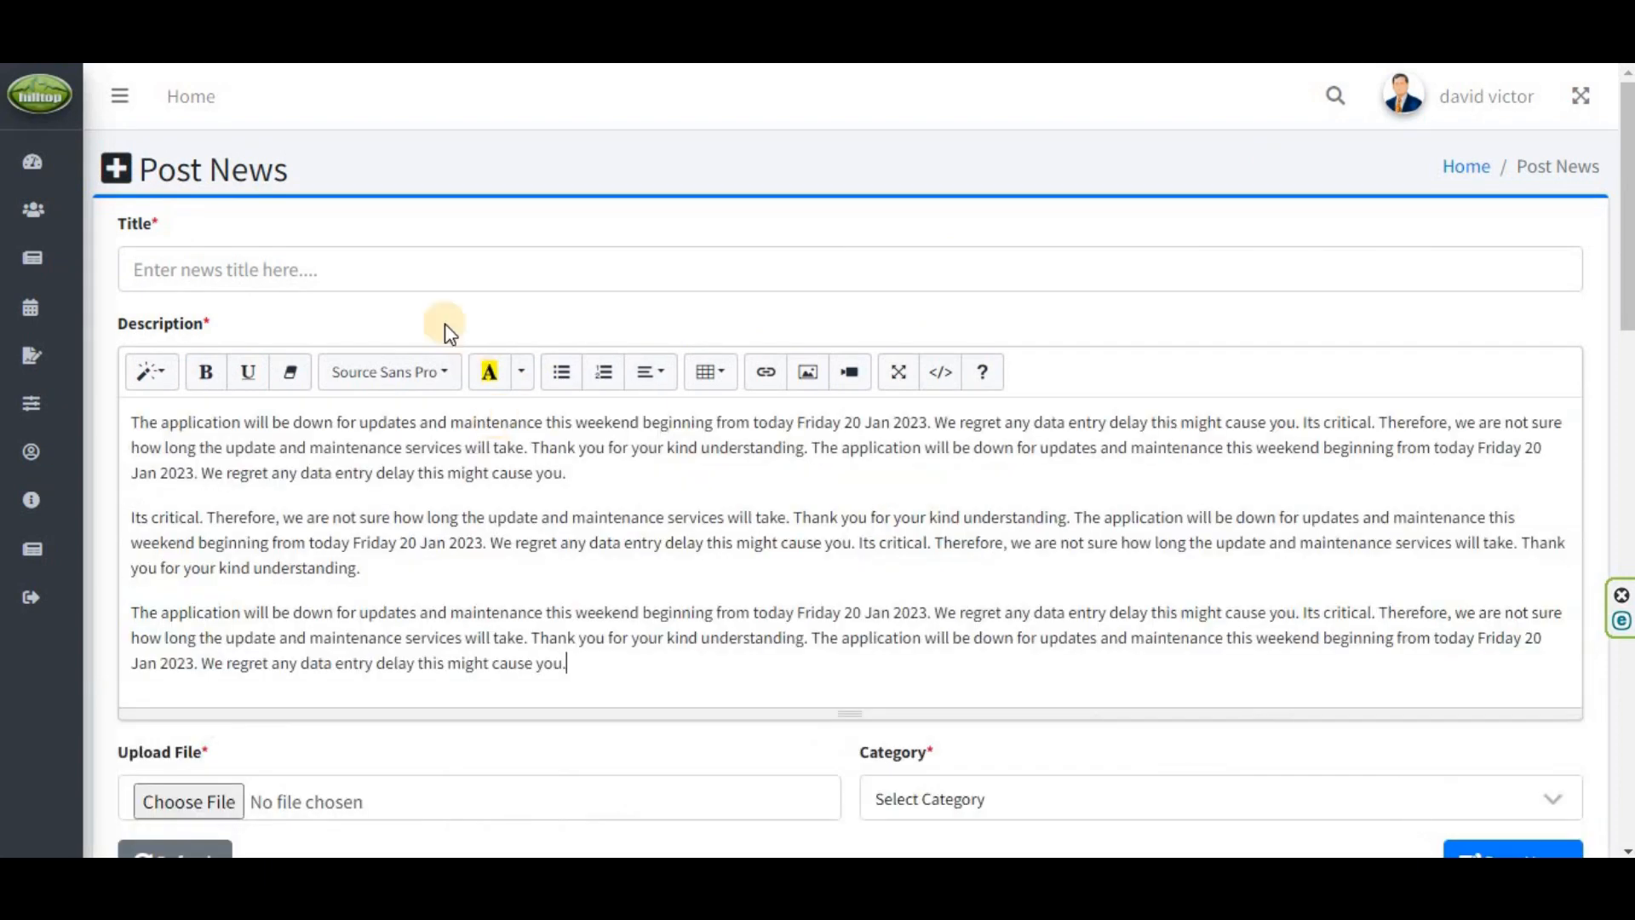
pyautogui.click(423, 264)
pyautogui.click(452, 330)
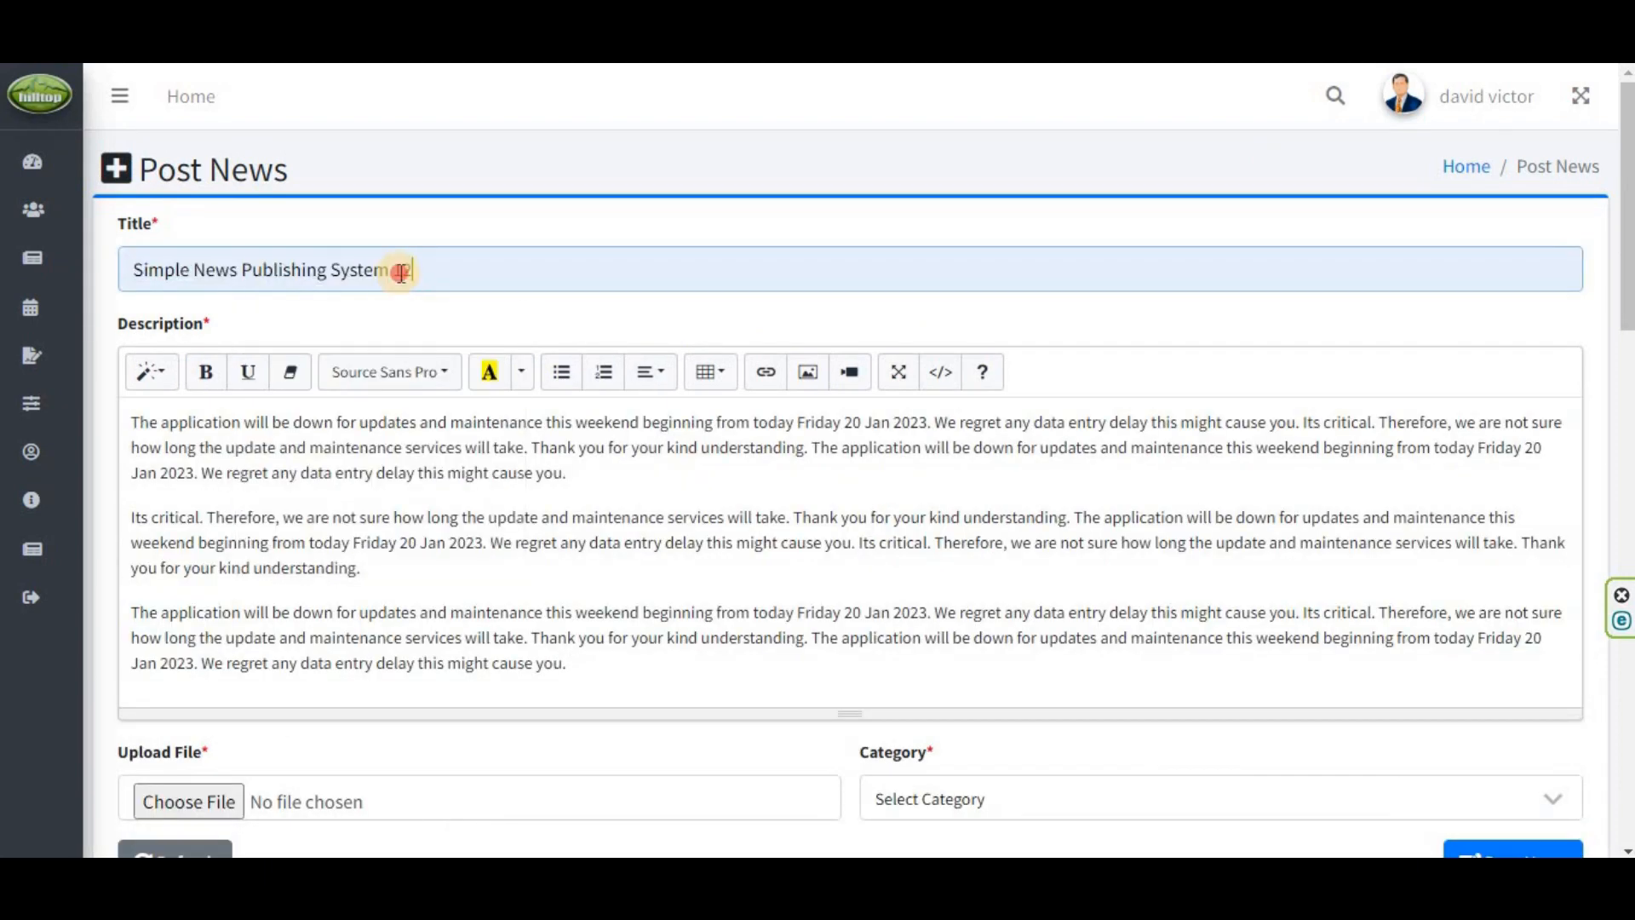
pyautogui.doubleClick(401, 271)
pyautogui.write('3')
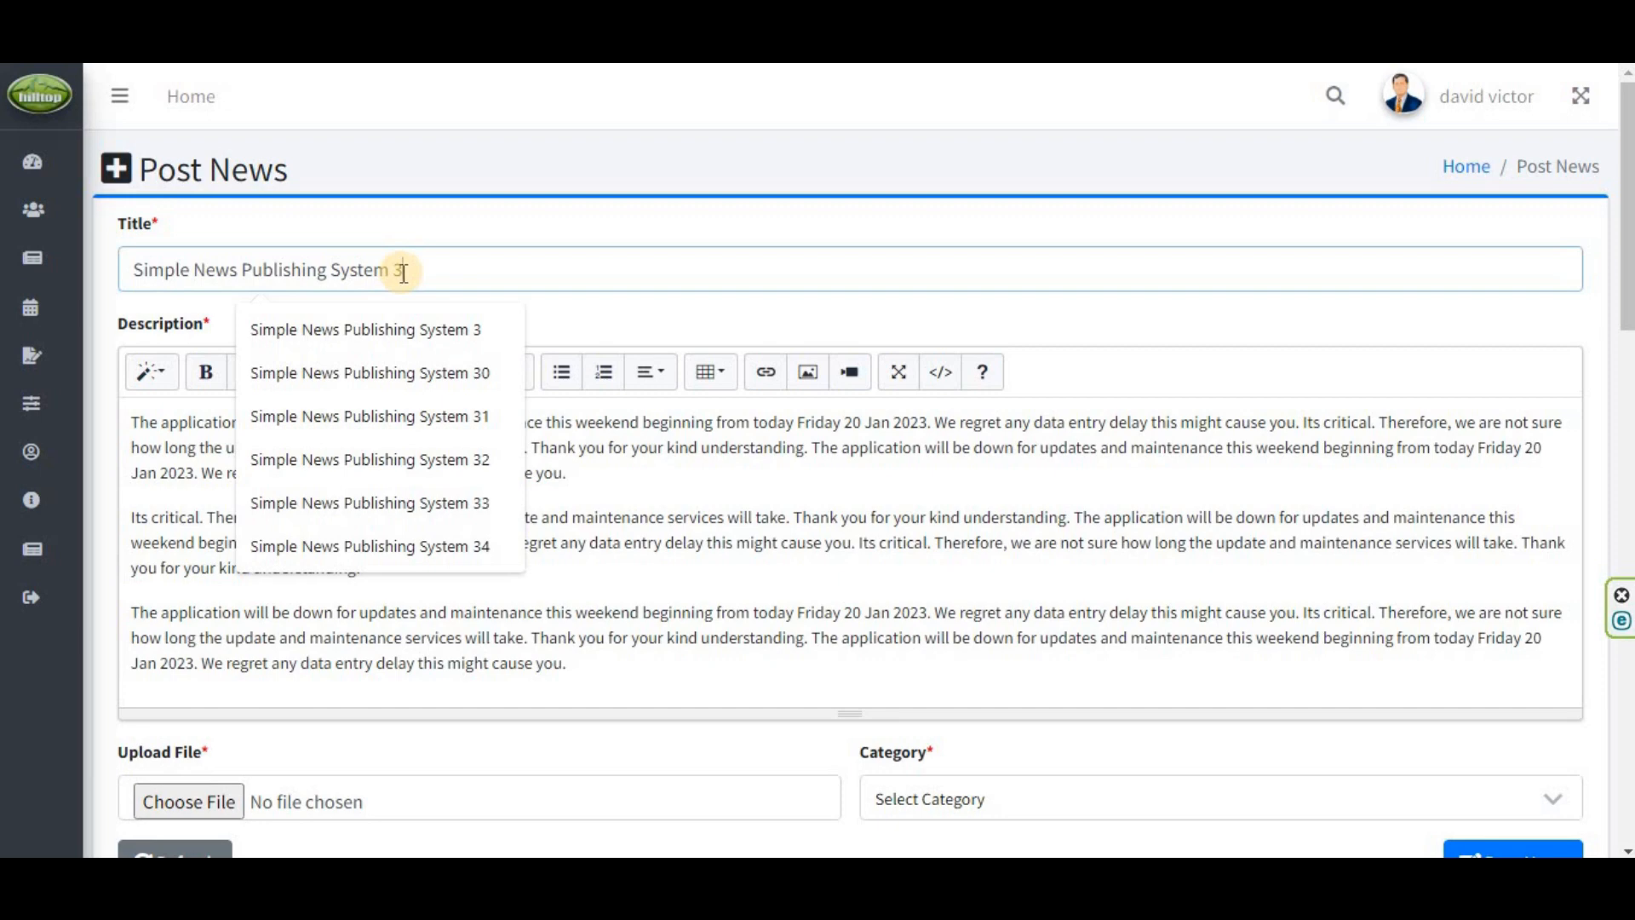
pyautogui.write('6')
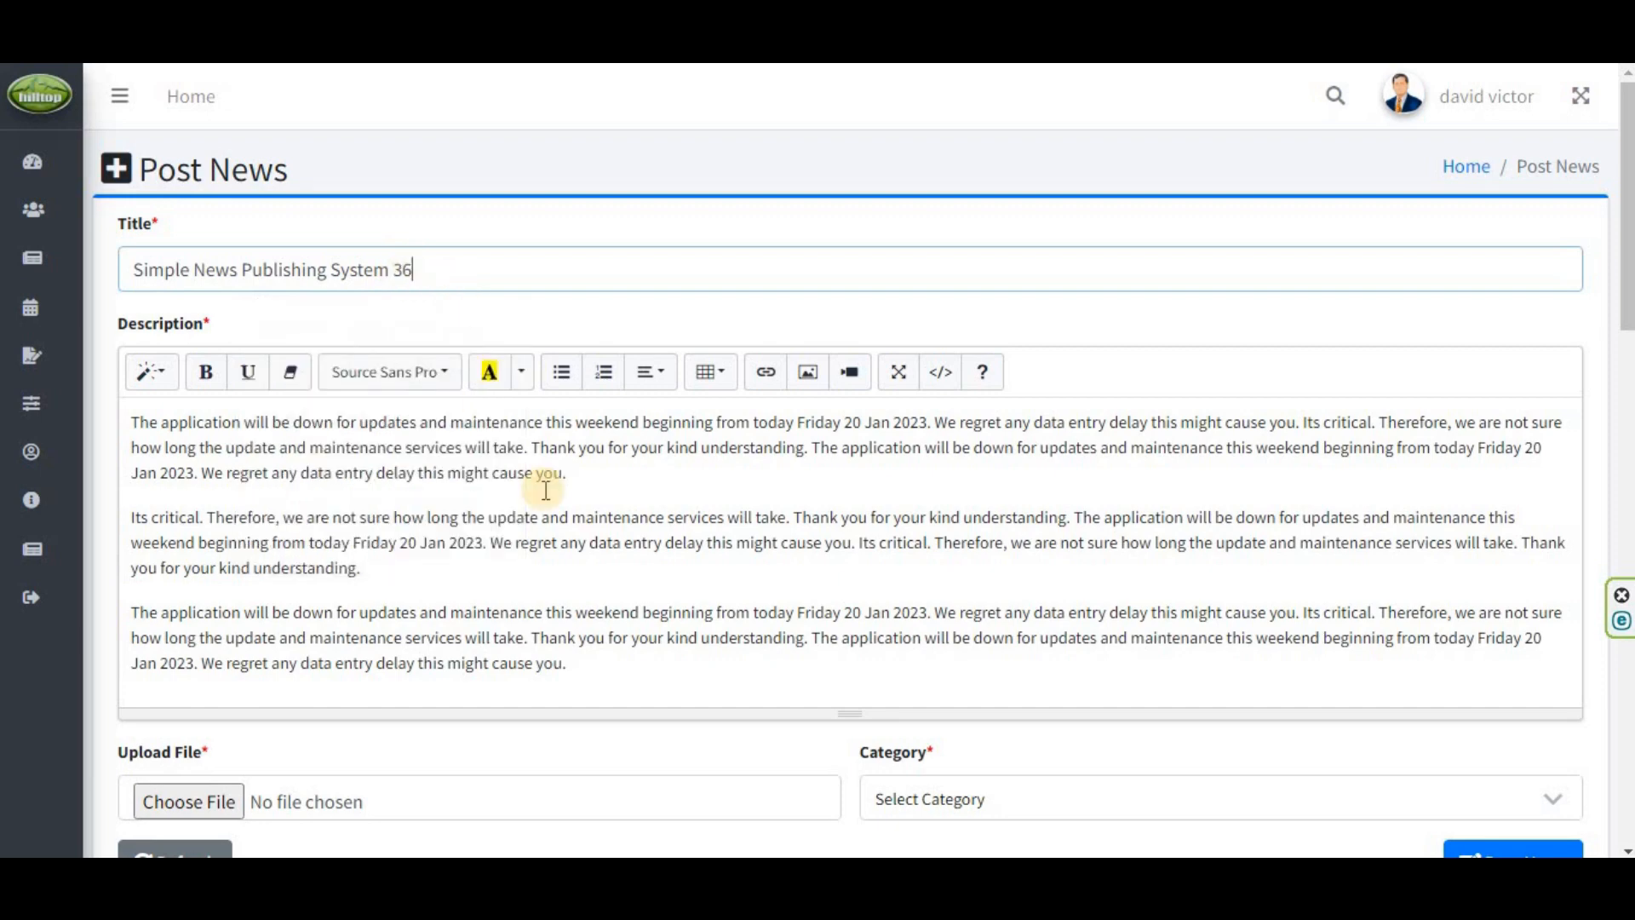
# Attach the image 1318f3d370440dd975818a7e3db68625--facebook-quotes-good-advice.jpg from the Pictures folder to the news post.
pyautogui.click(694, 655)
pyautogui.scroll(-3, 625, 580)
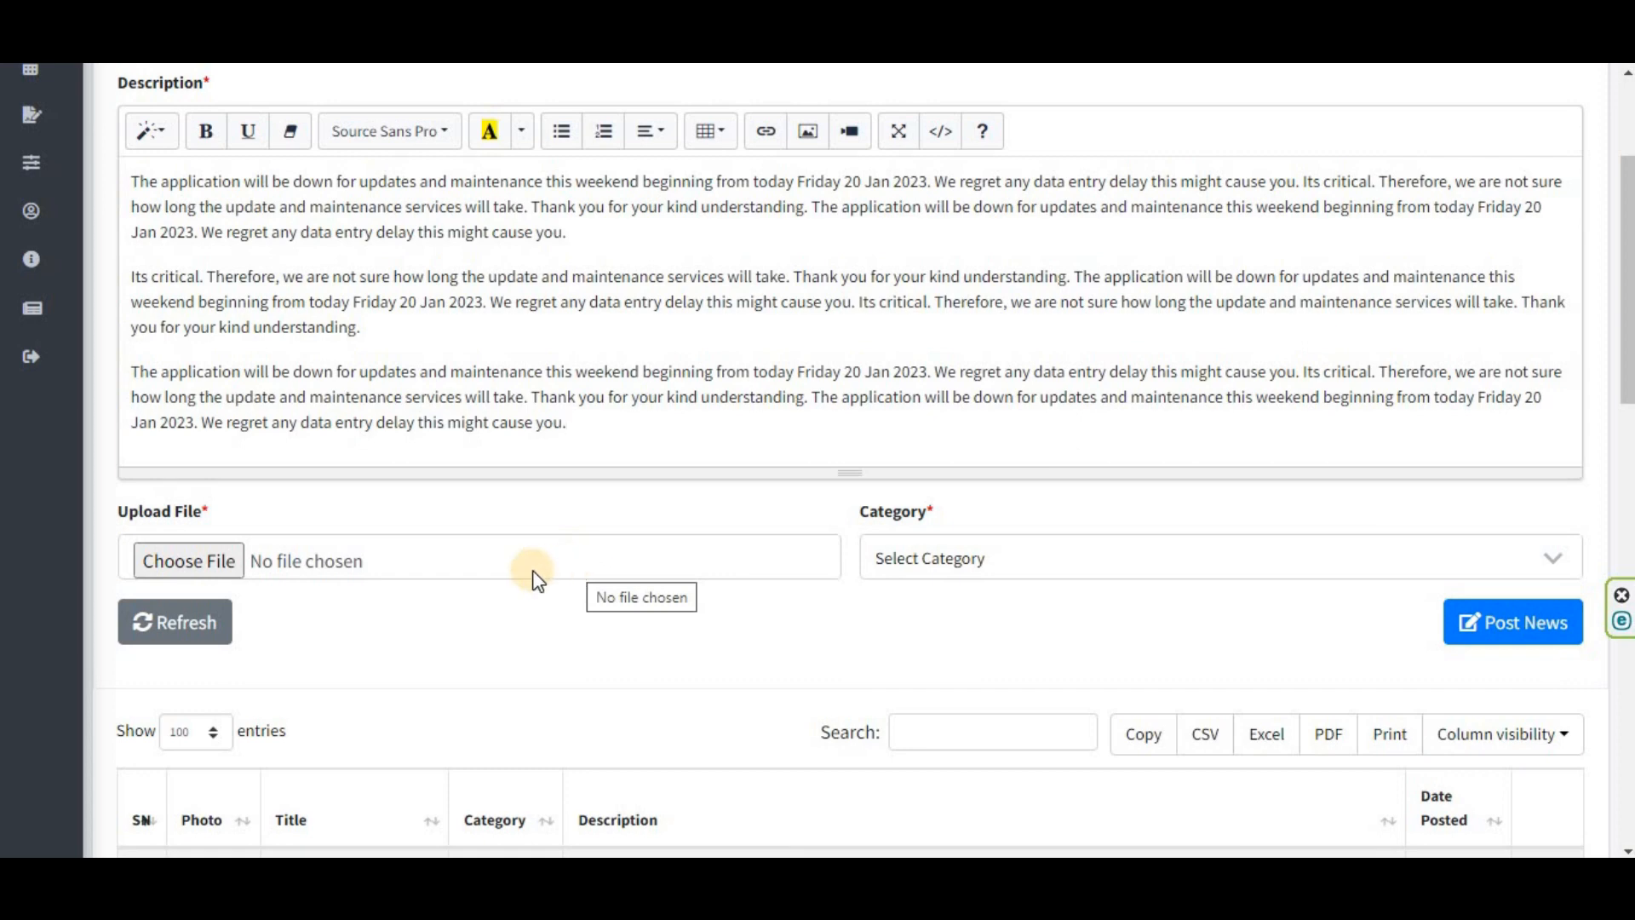
pyautogui.click(436, 562)
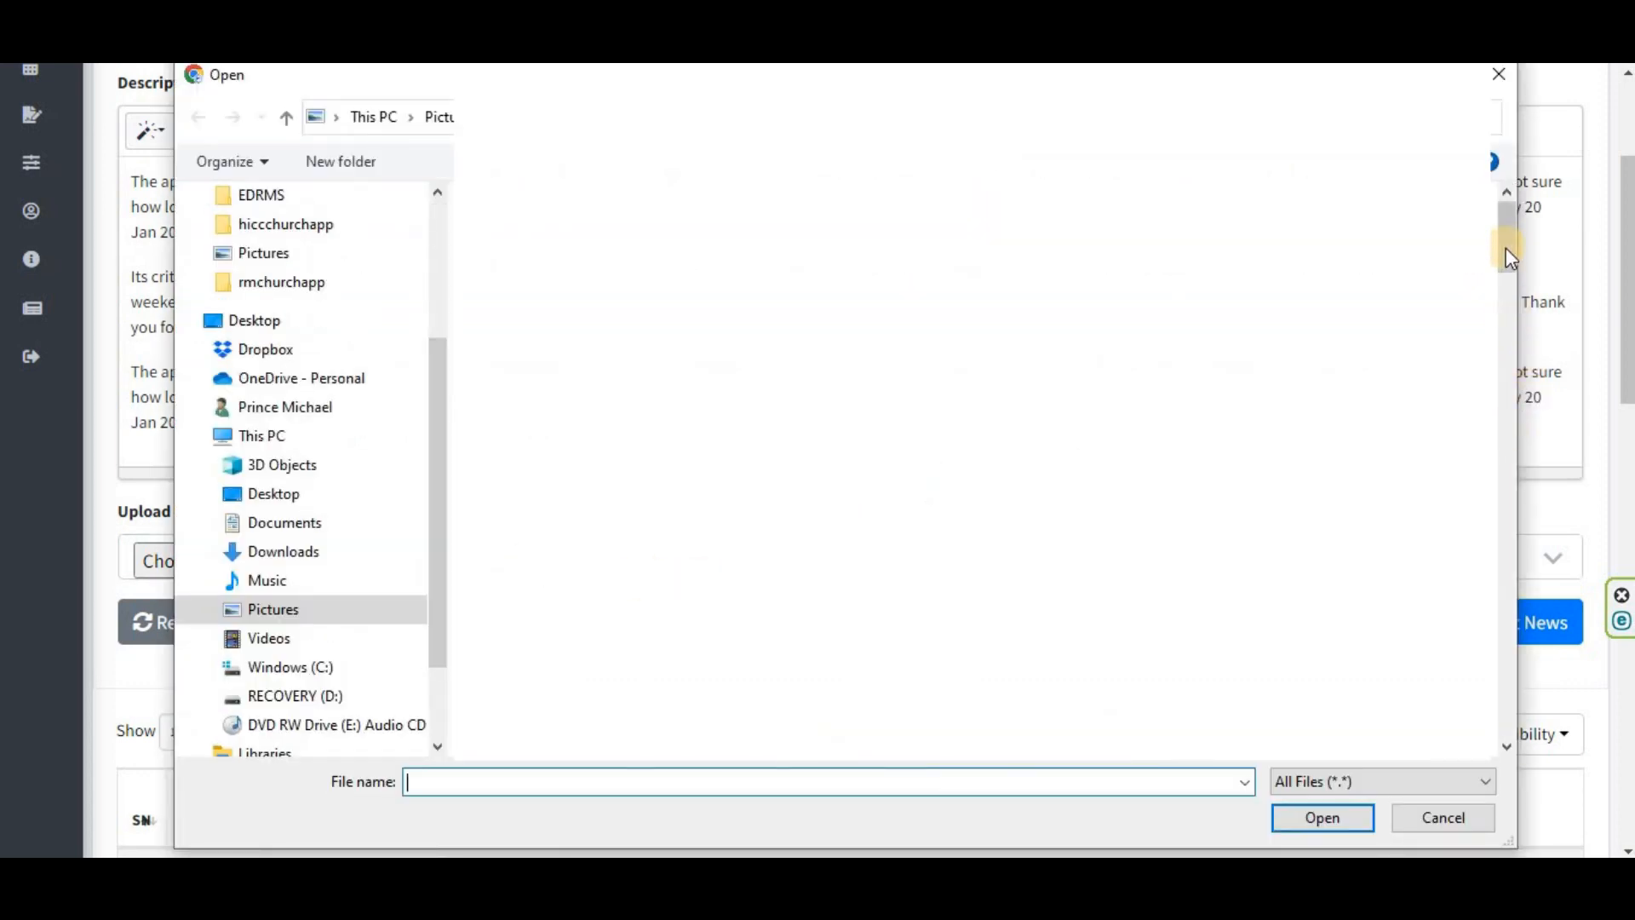
pyautogui.click(1510, 306)
pyautogui.moveTo(1512, 324); pyautogui.dragTo(1520, 360)
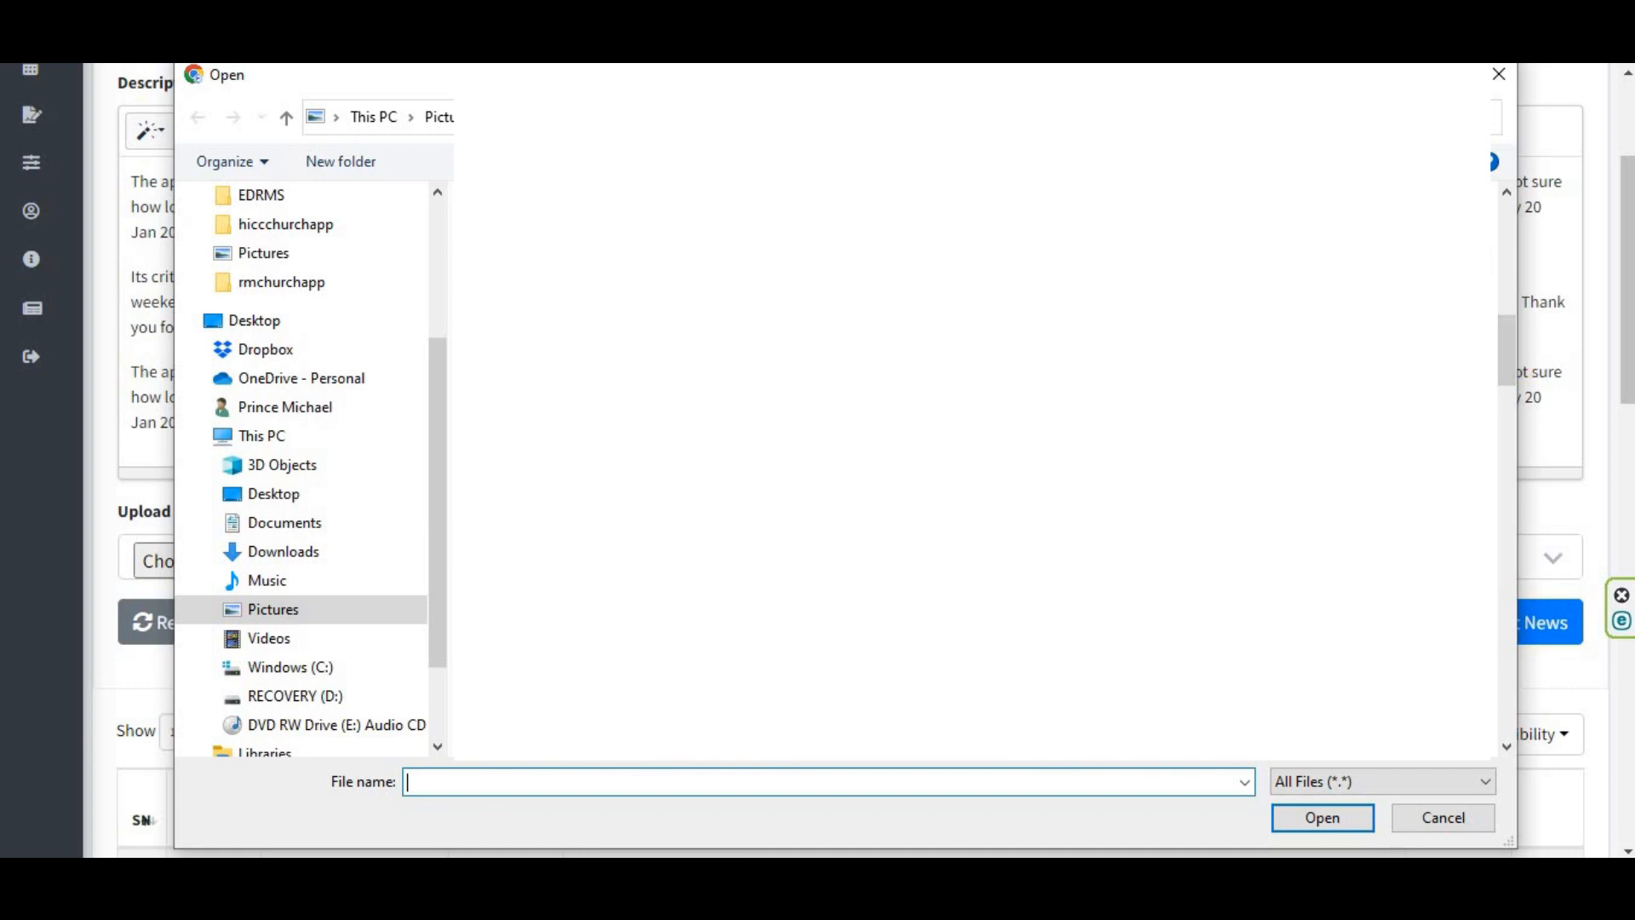
pyautogui.click(953, 664)
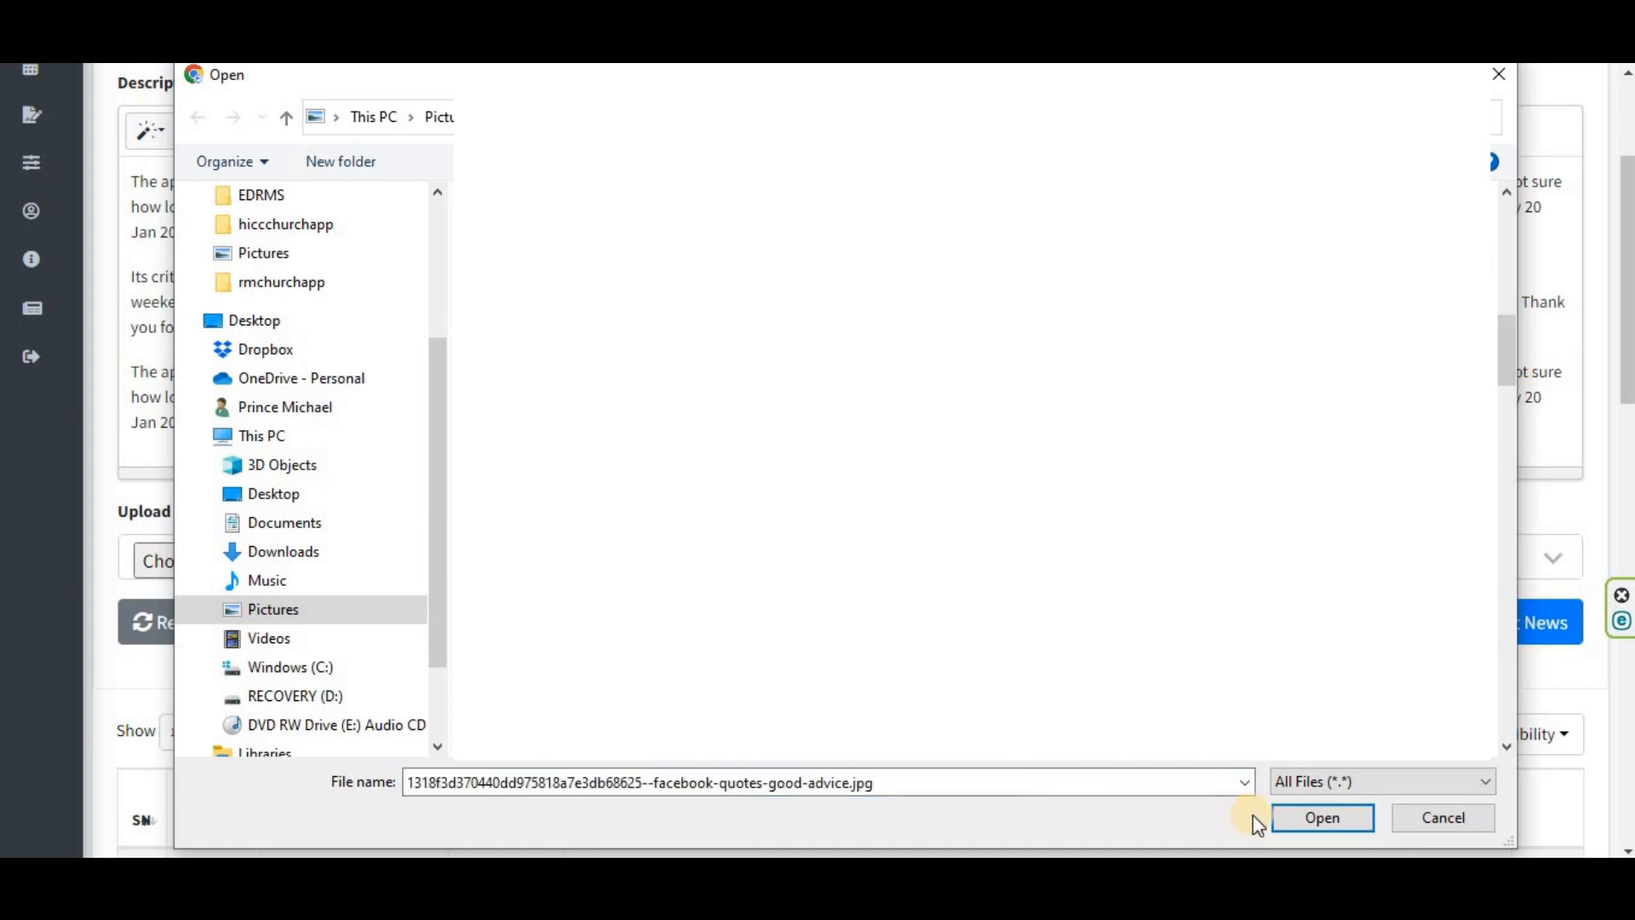
pyautogui.click(1313, 821)
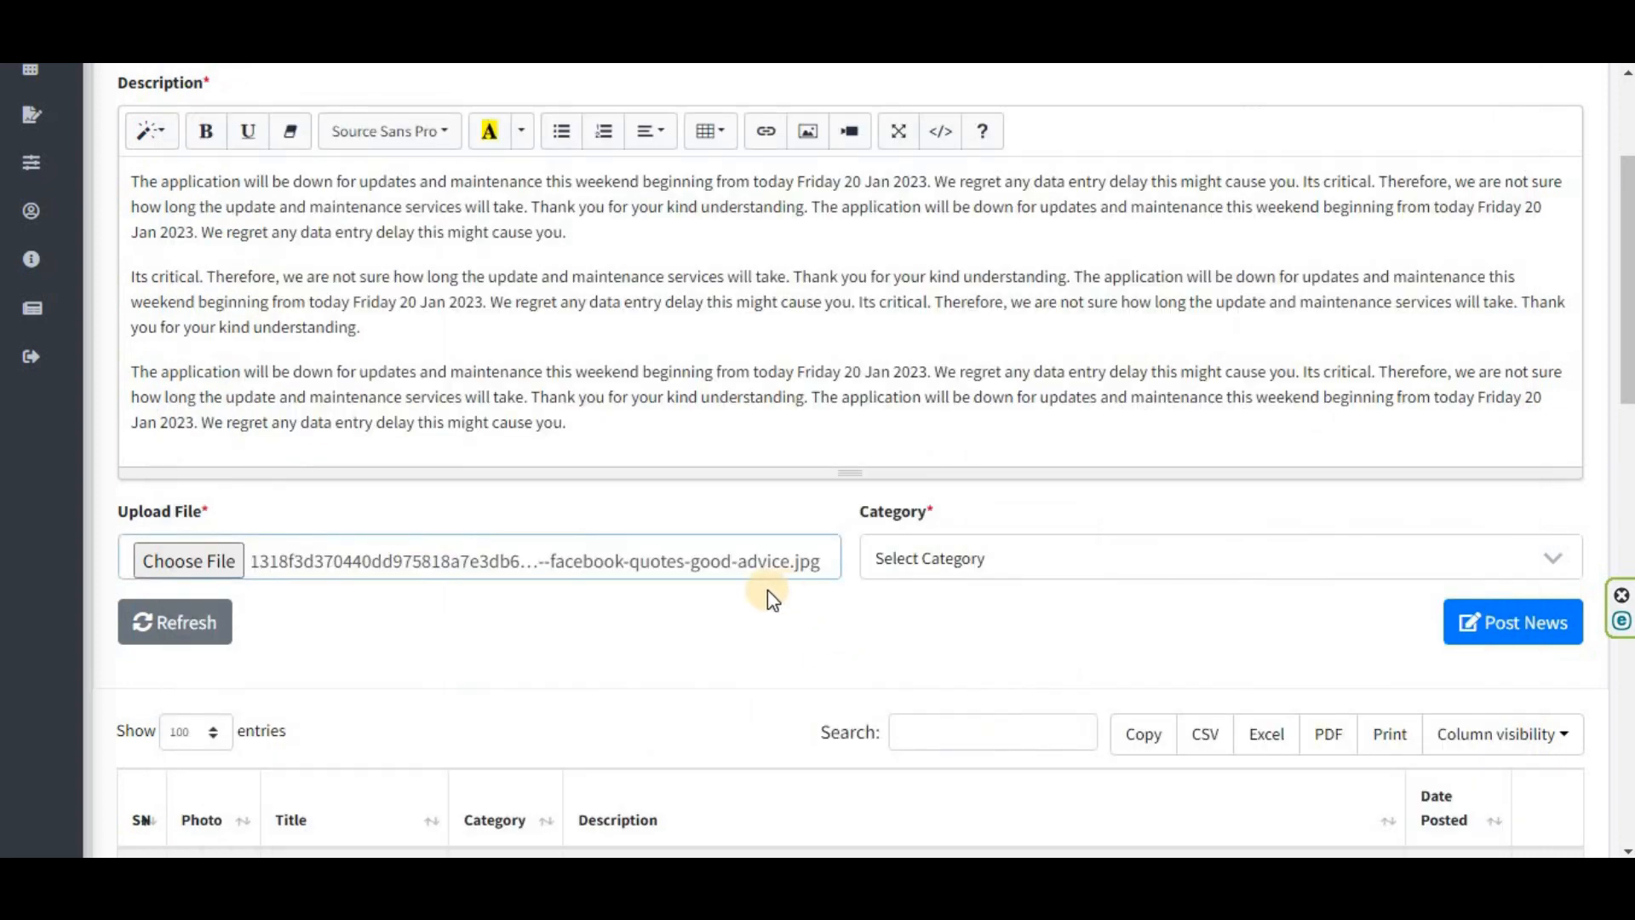
# View the post's category options and examine the News Categories settings page in a separate browser tab, keeping the draft open.
pyautogui.click(1026, 558)
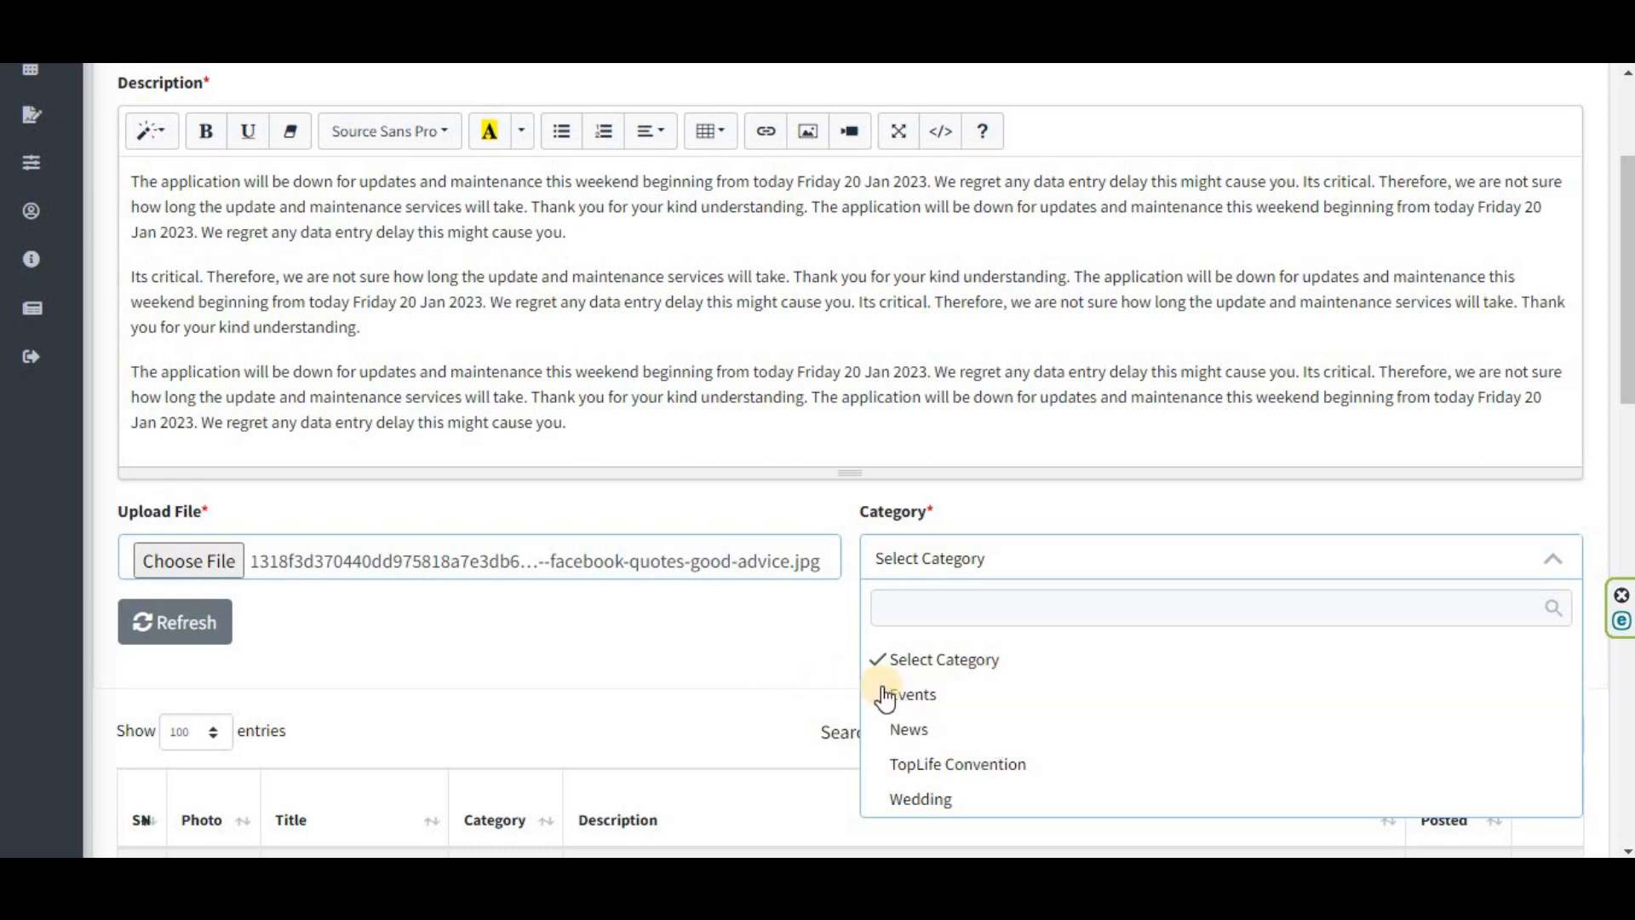
pyautogui.click(799, 659)
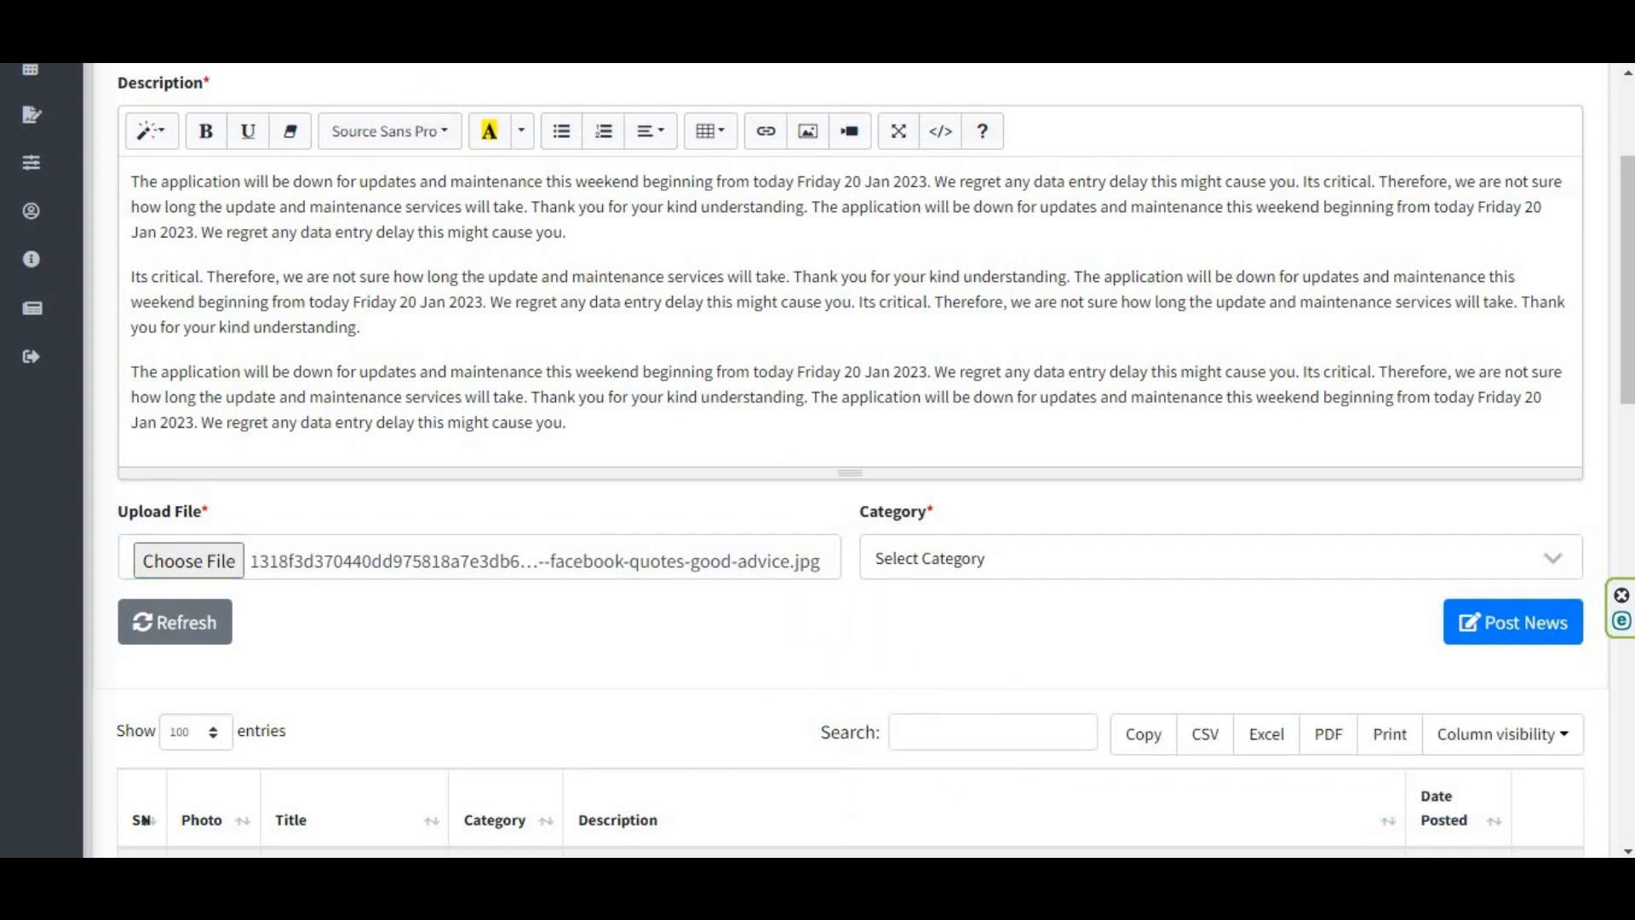
pyautogui.press('F5')
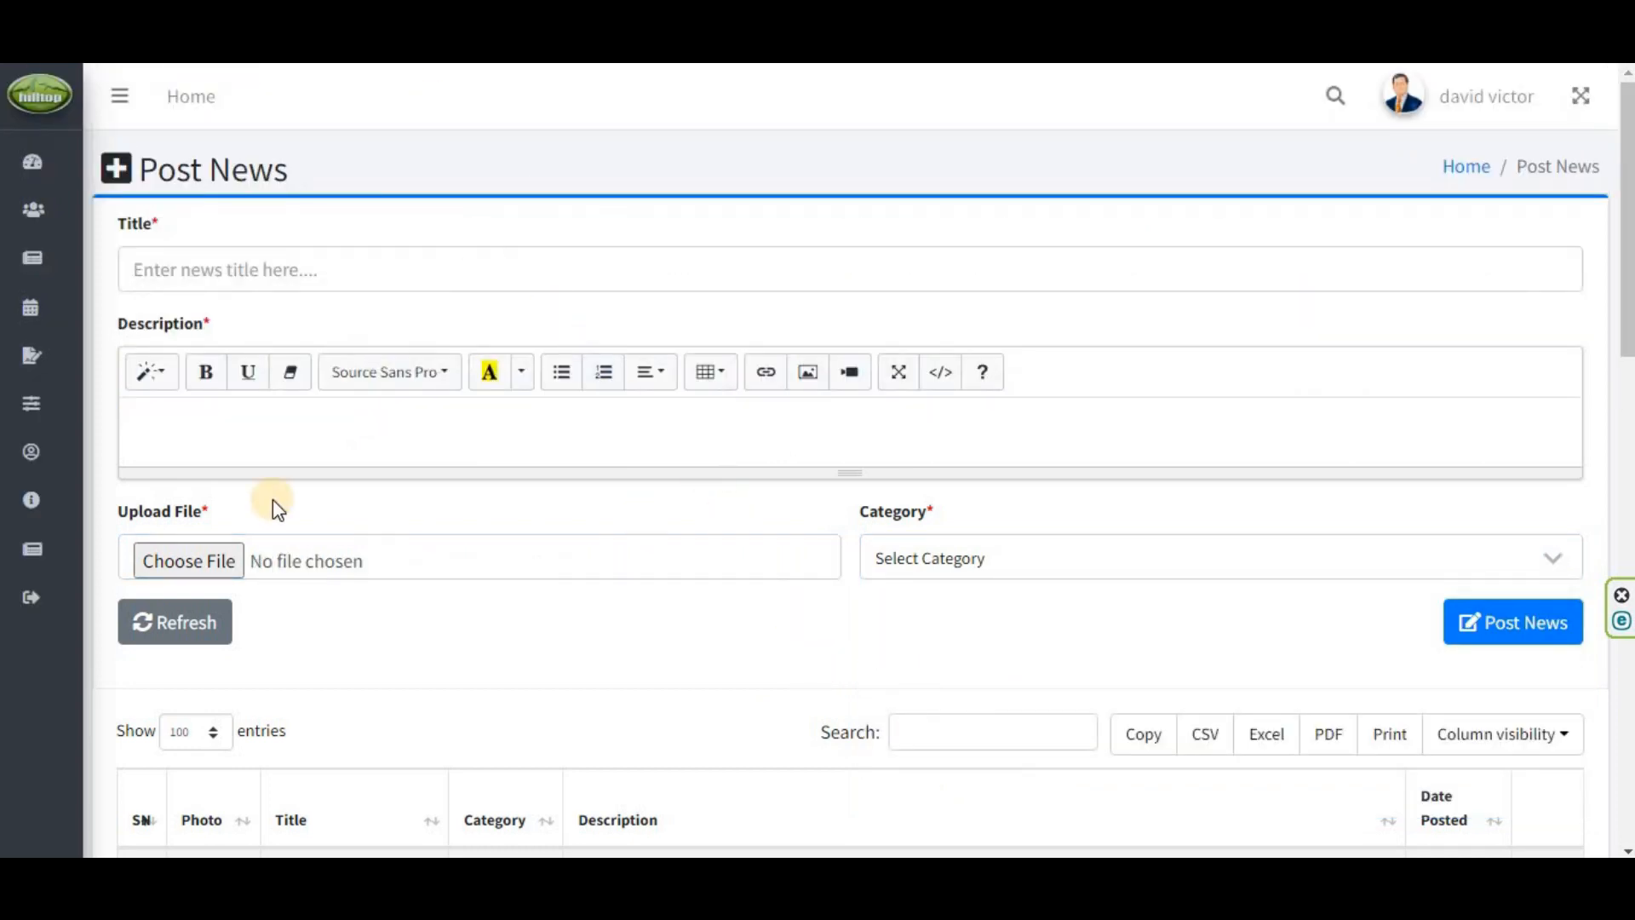
pyautogui.moveTo(102, 274)
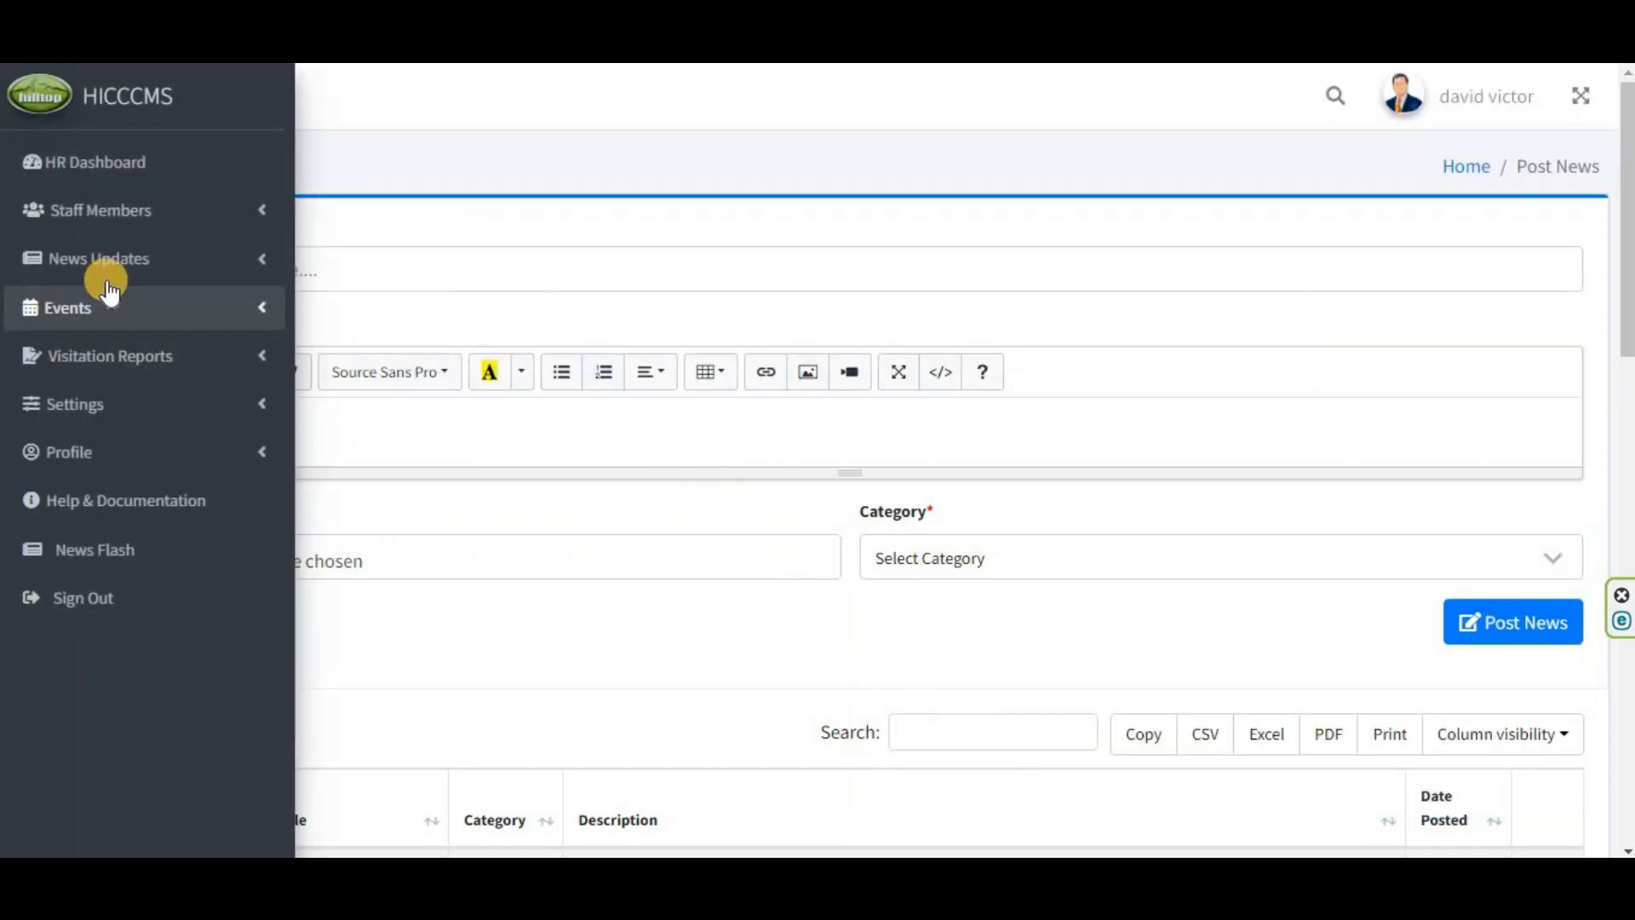
pyautogui.click(119, 416)
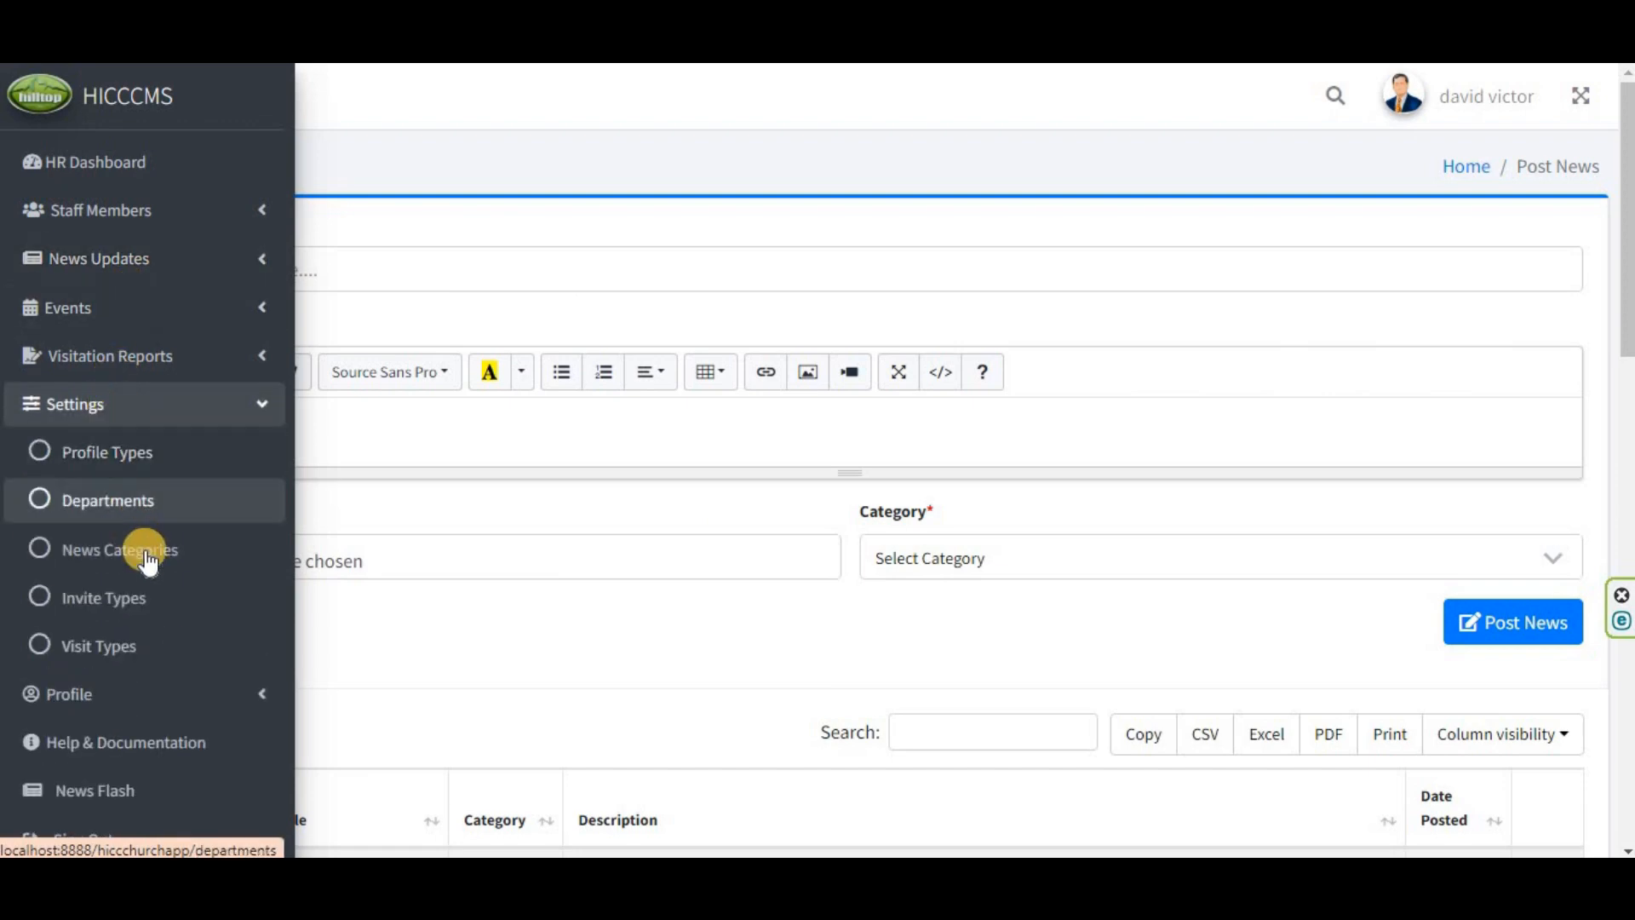
pyautogui.click(143, 551)
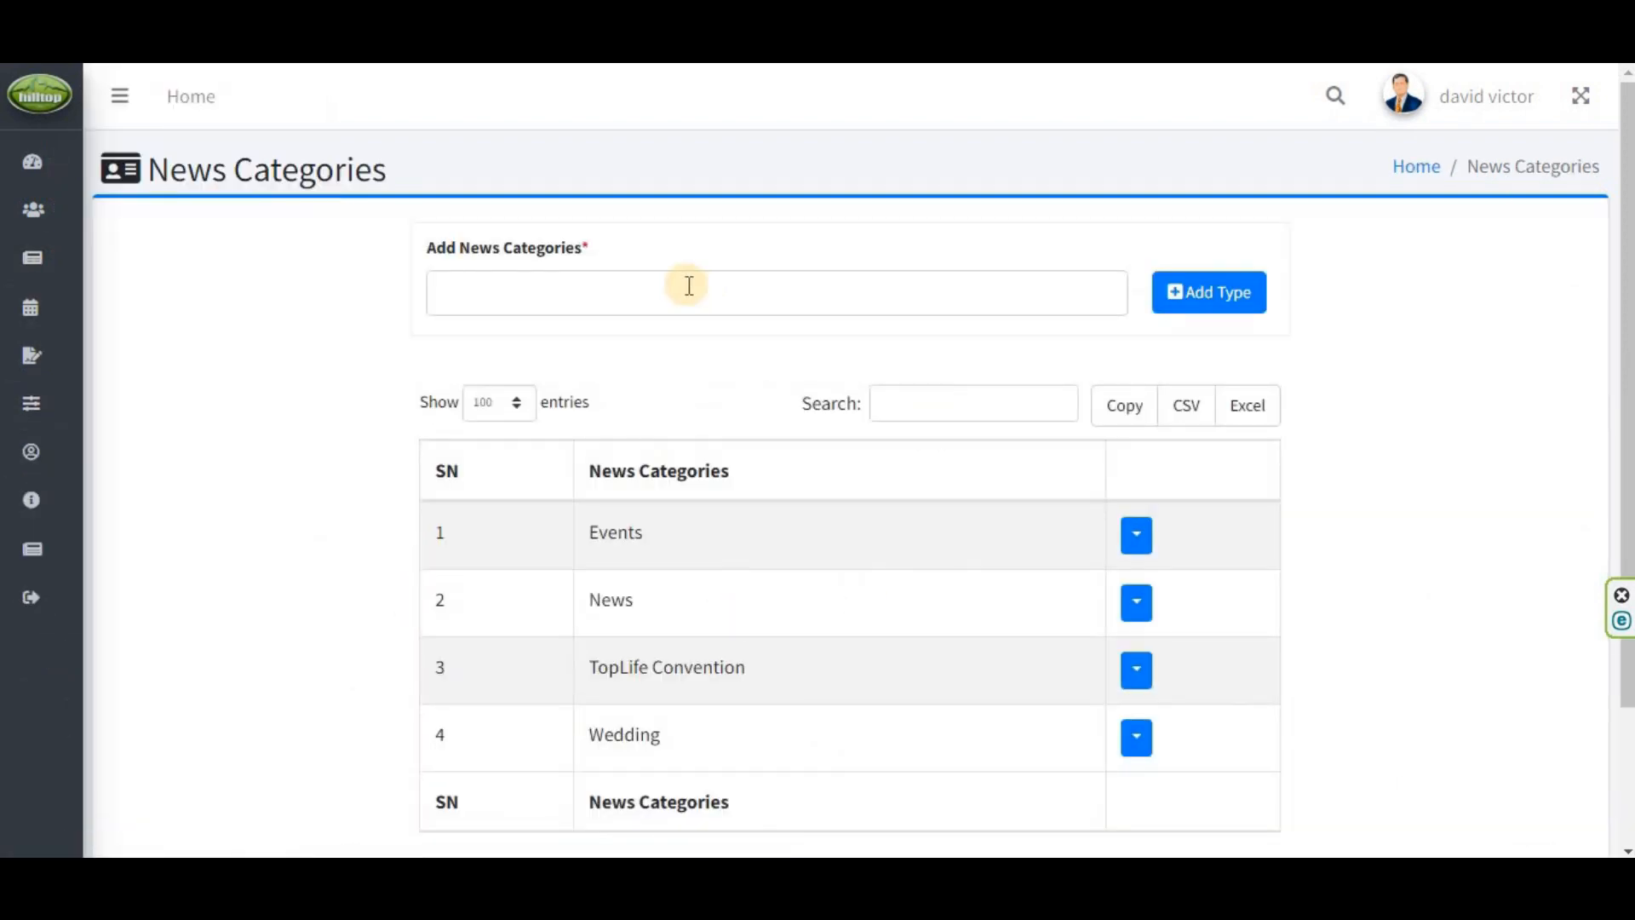
pyautogui.click(614, 301)
pyautogui.click(1206, 294)
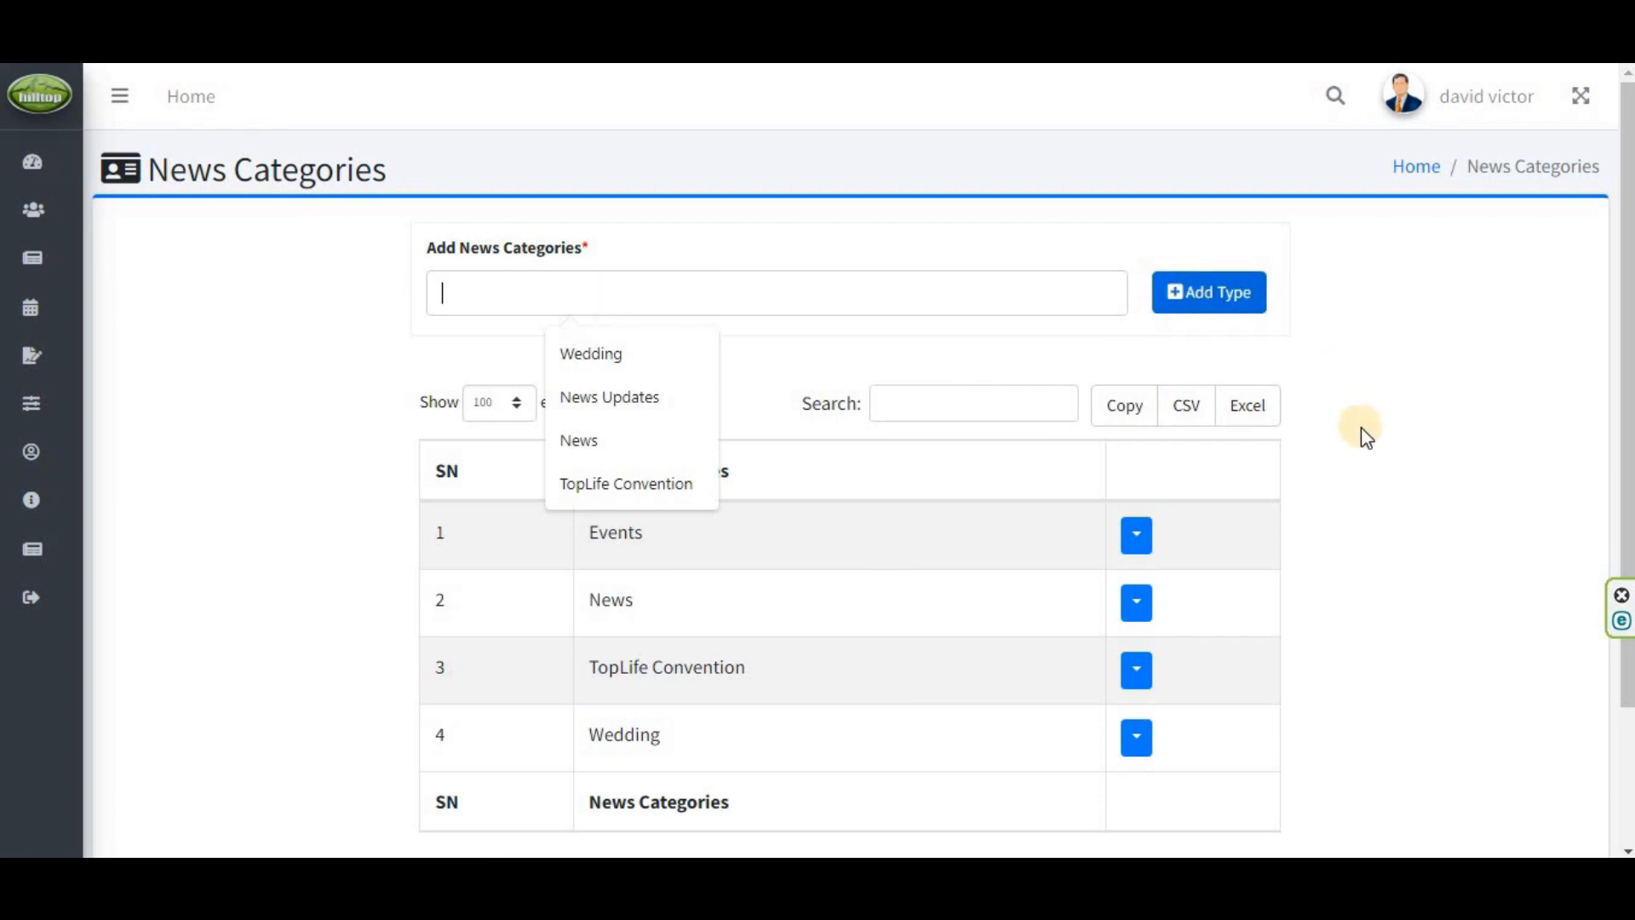
pyautogui.click(1381, 457)
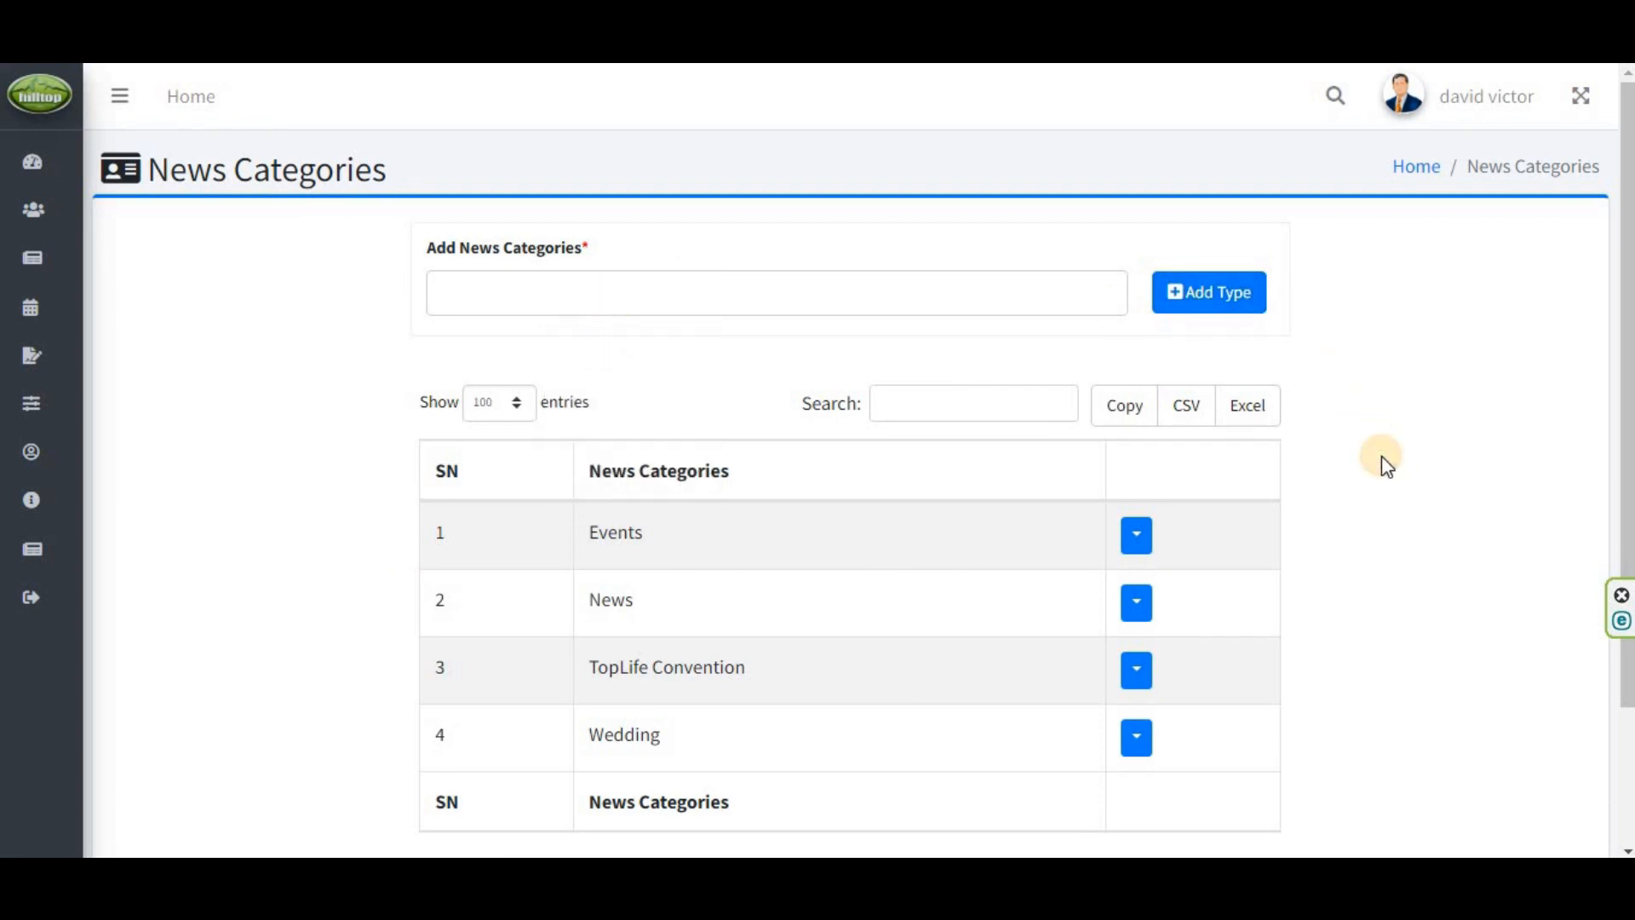
pyautogui.scroll(-2, 1363, 451)
pyautogui.scroll(2, 1325, 445)
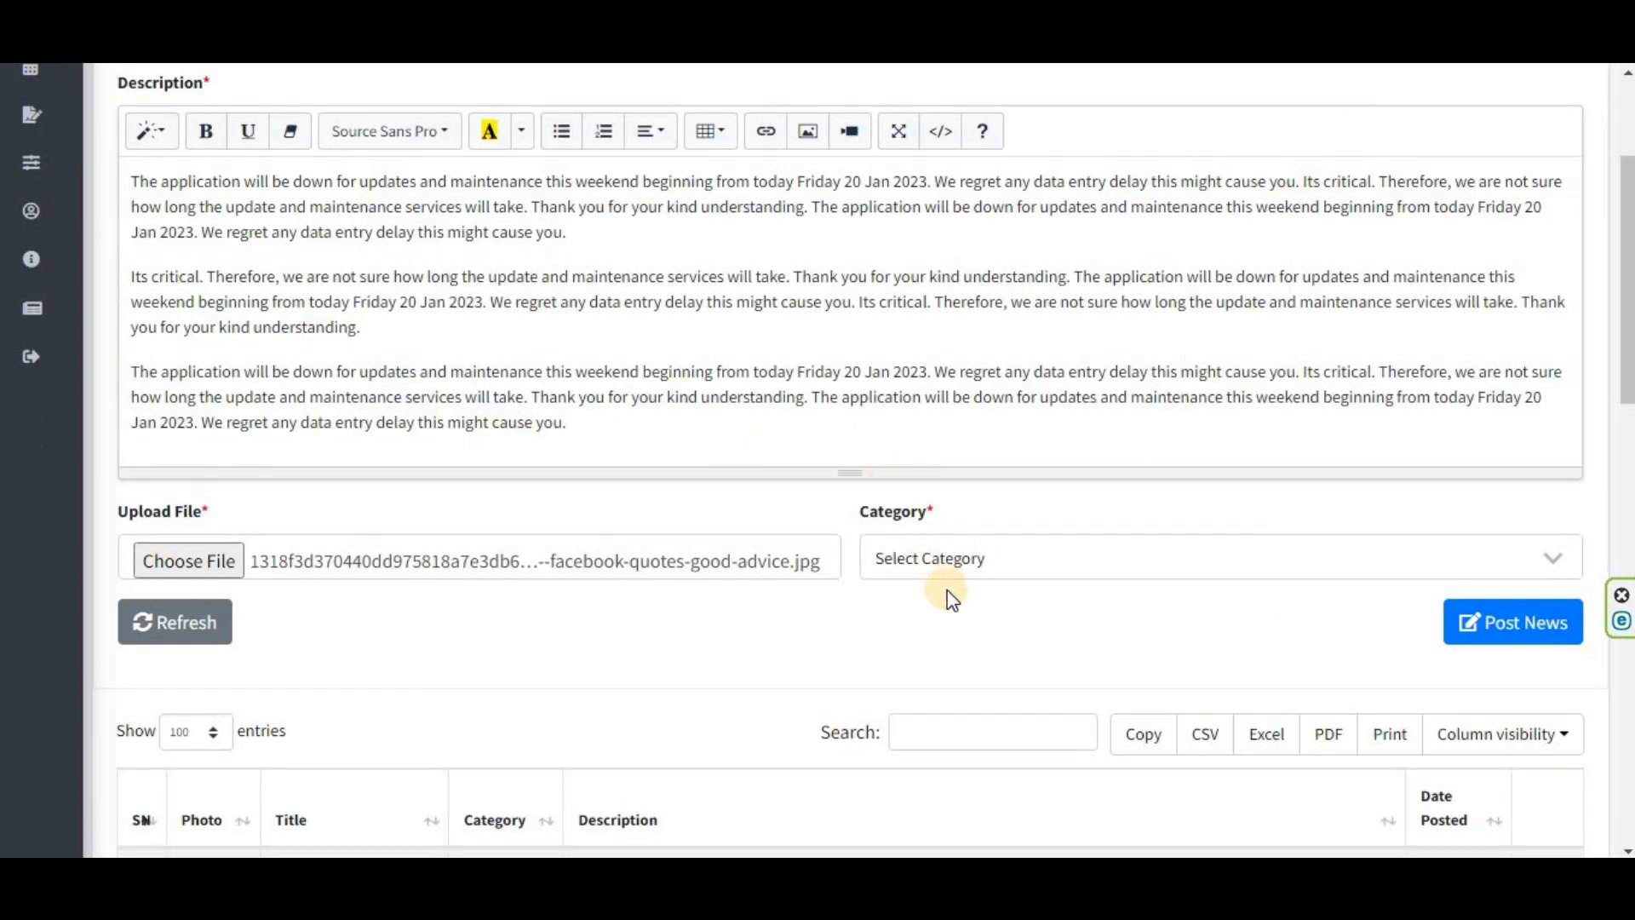
# Set the drafted post's category to News and publish it.
pyautogui.click(958, 570)
pyautogui.click(905, 724)
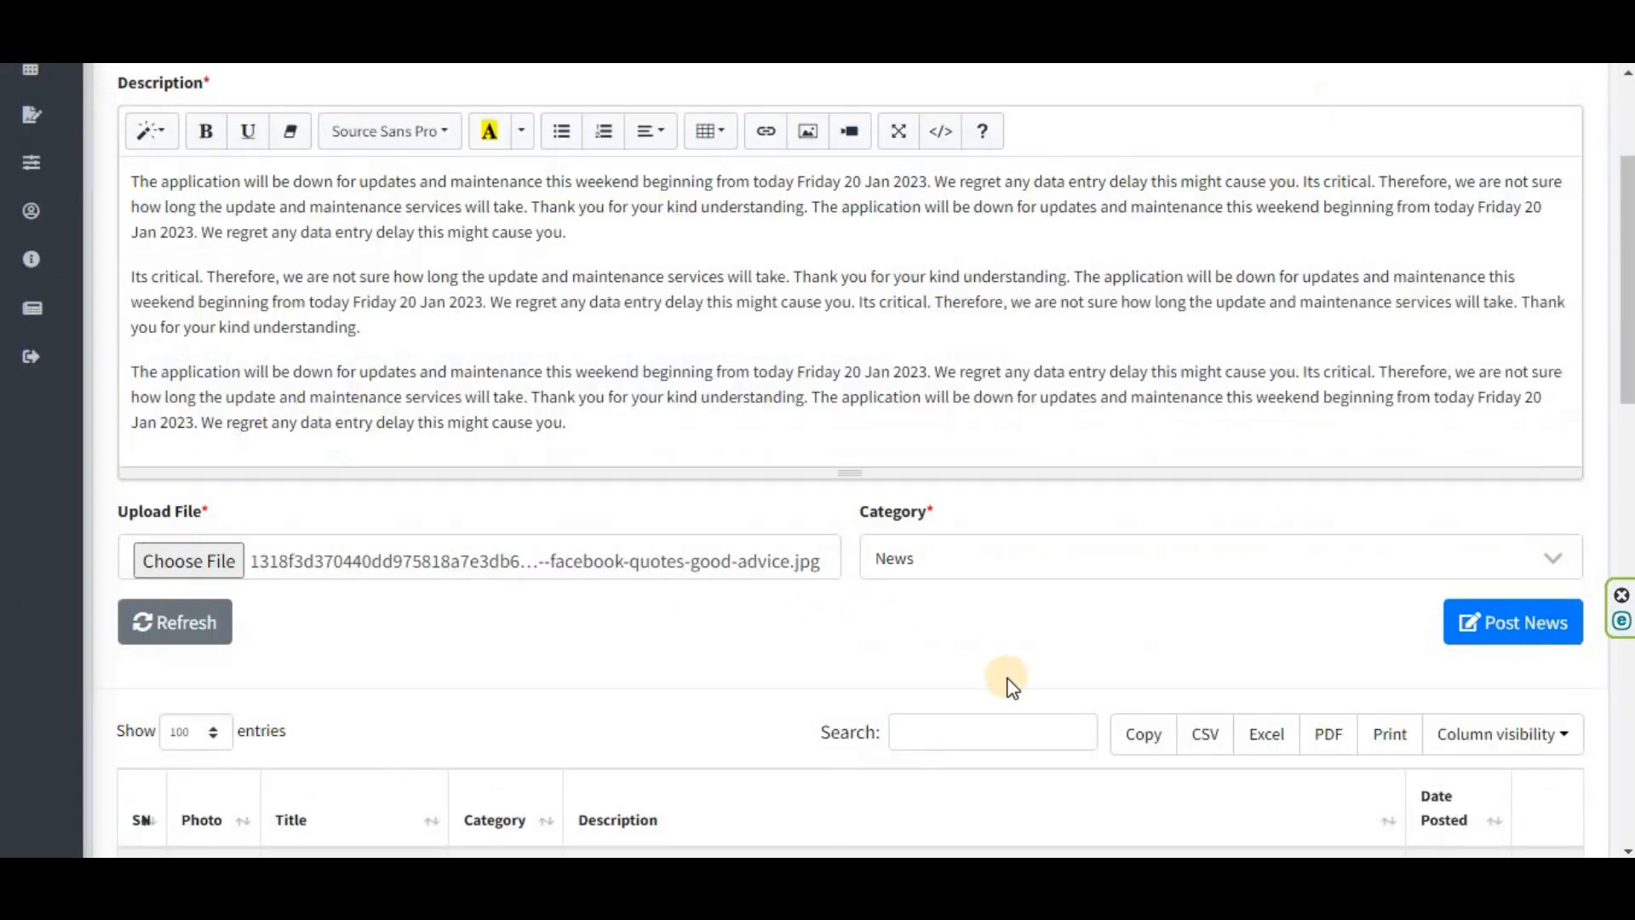
pyautogui.click(1527, 638)
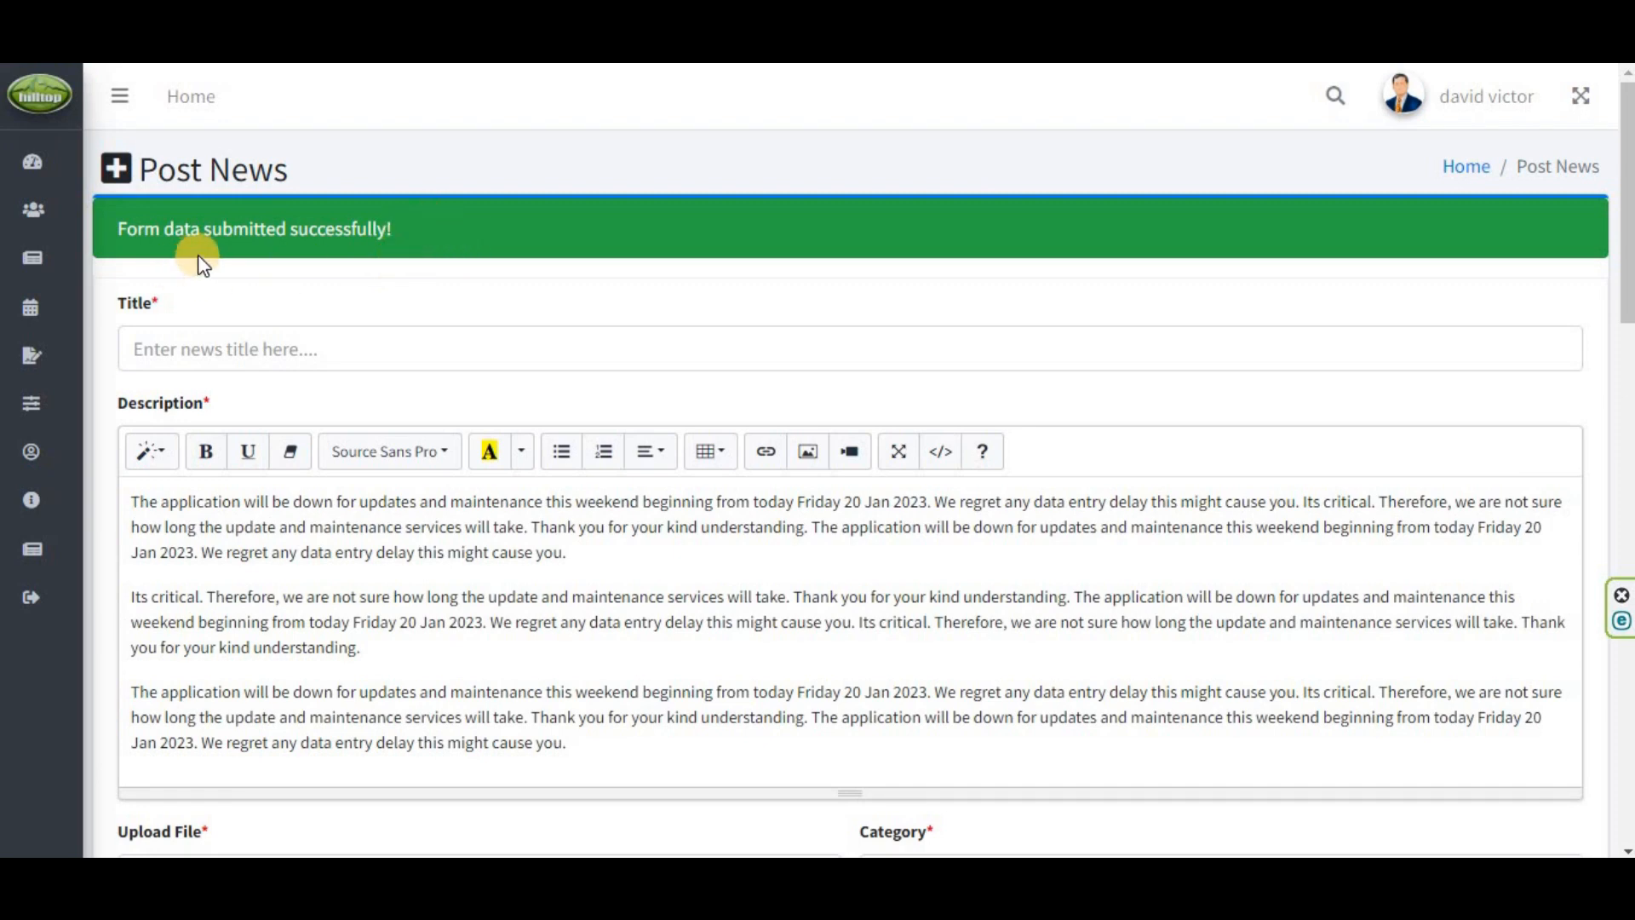
# Switch to the News Categories browser tab and open the News Updates list to check the newly published post.
pyautogui.click(212, 22)
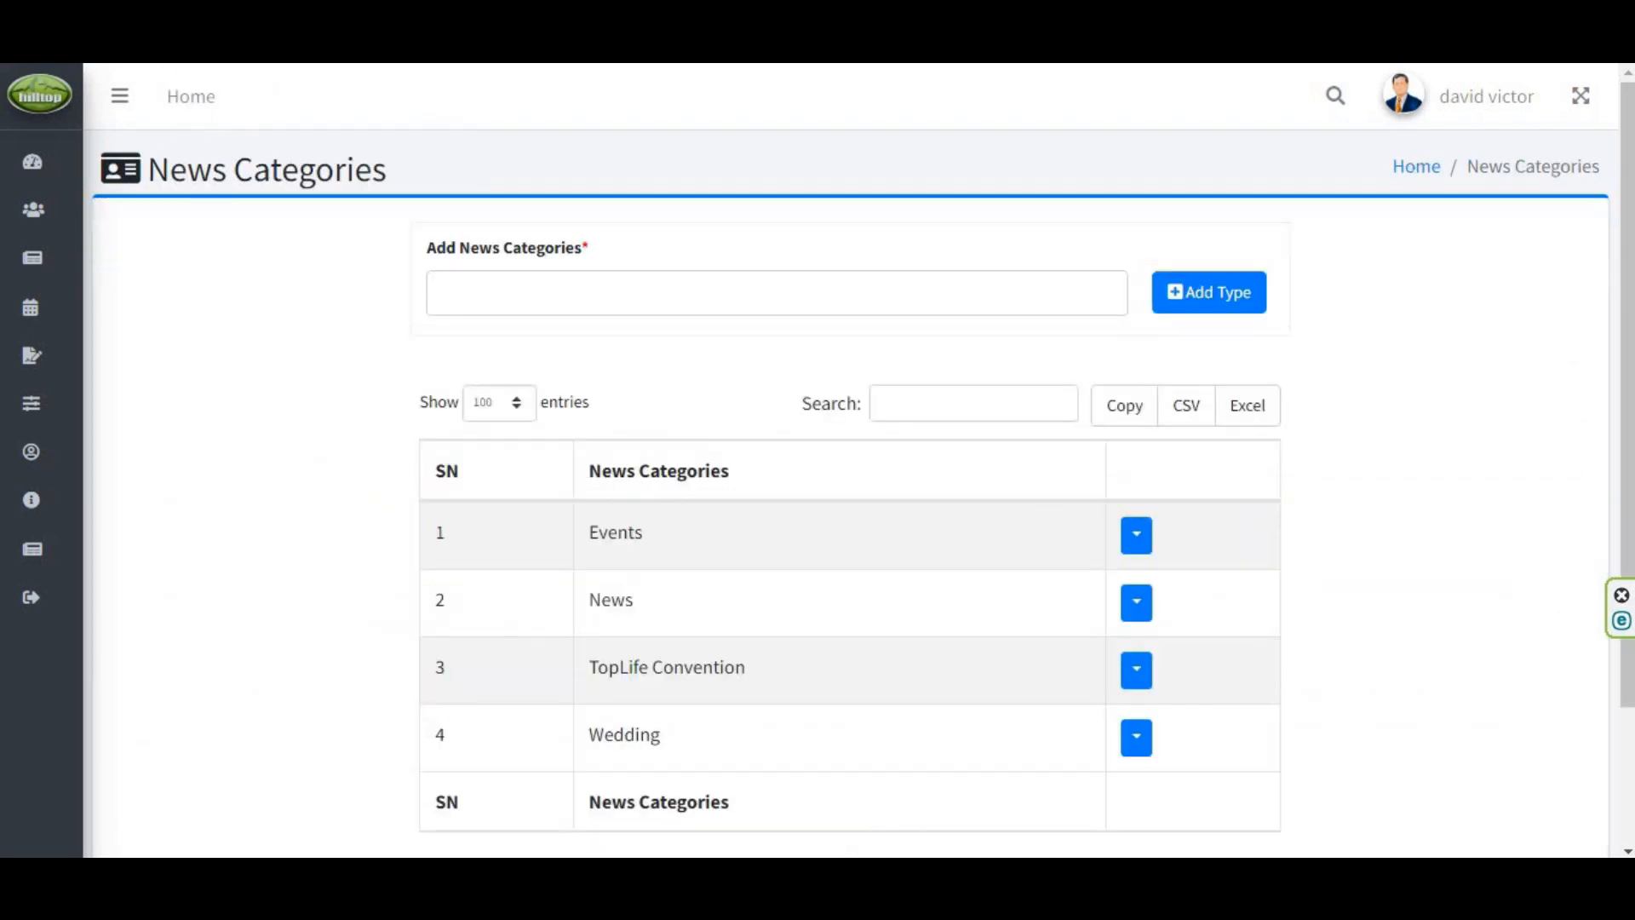
pyautogui.click(88, 262)
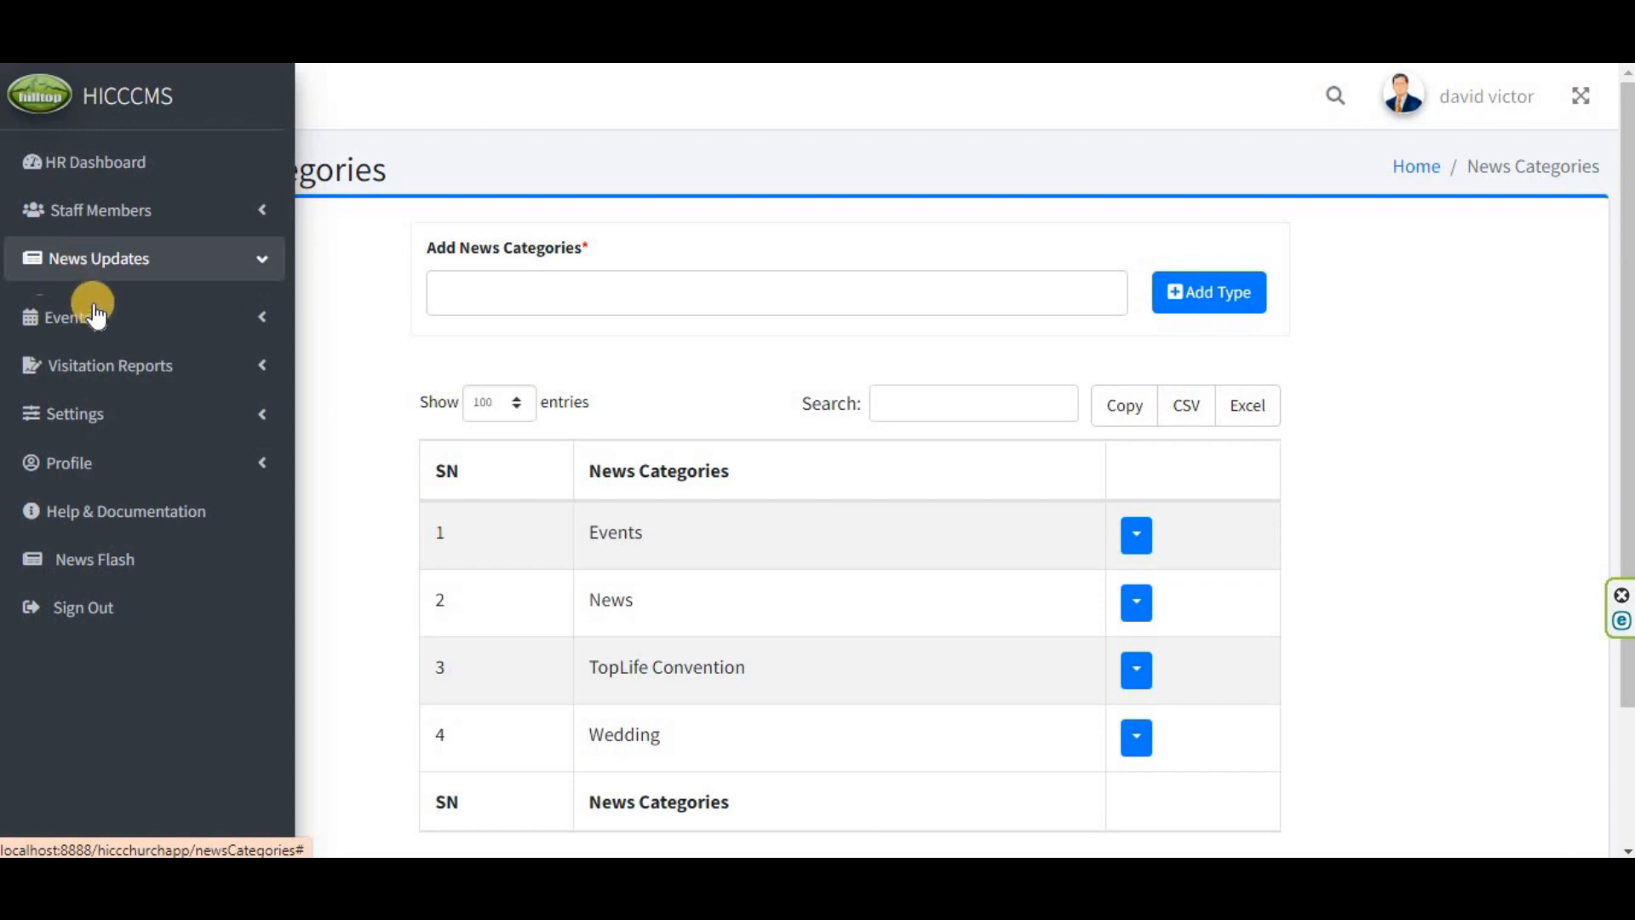
pyautogui.click(92, 307)
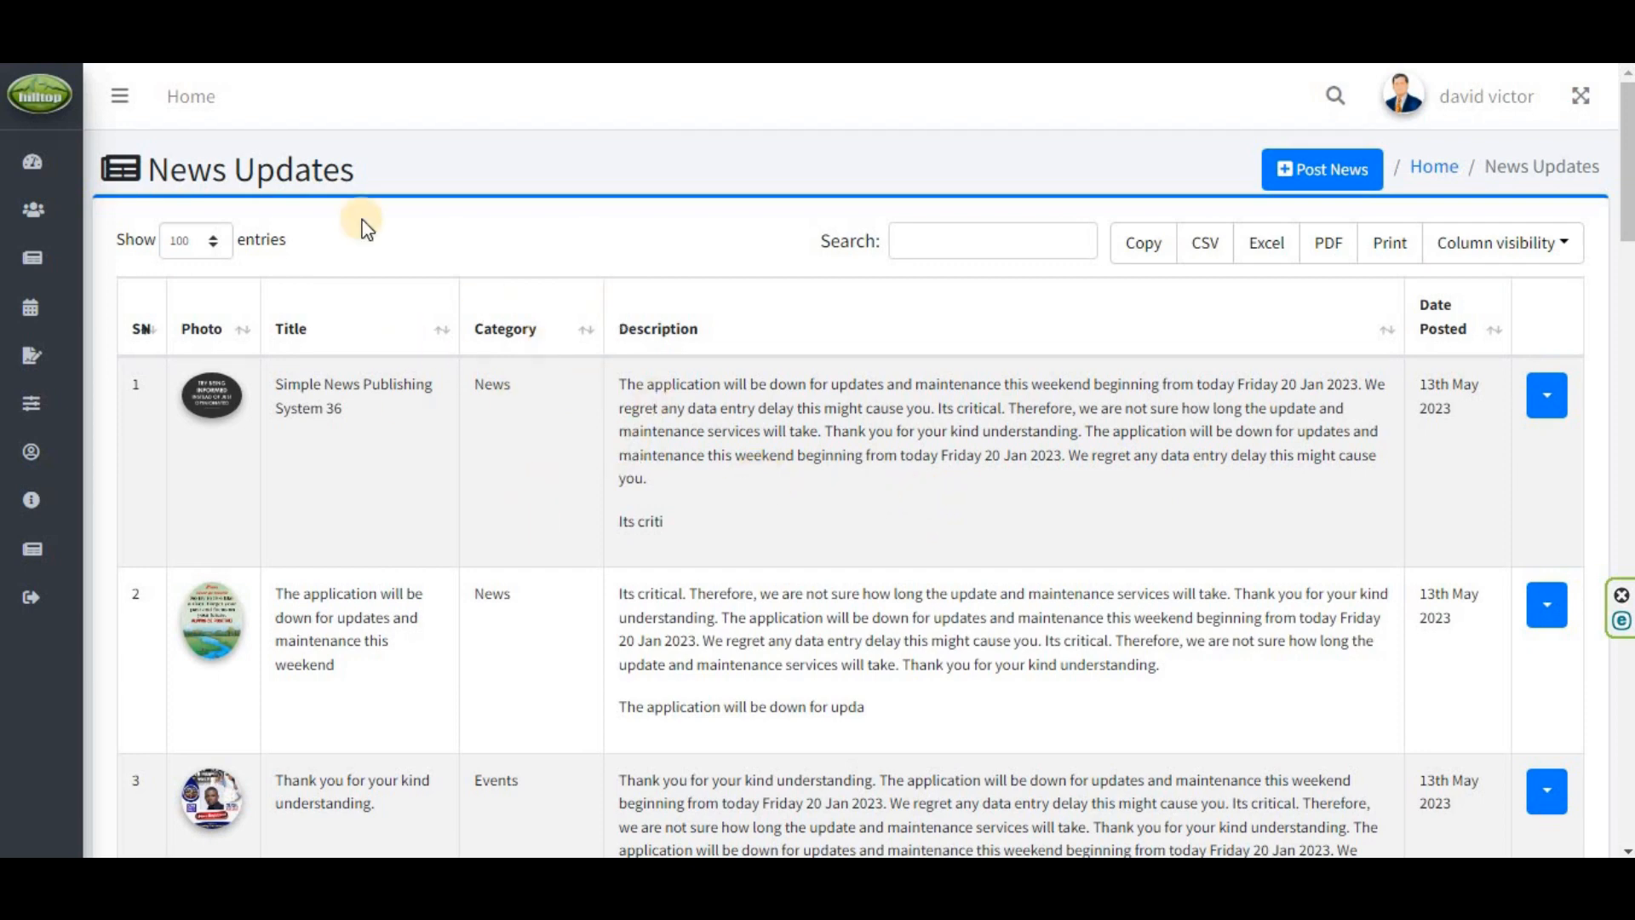
# Open the News Flash feed and read the full "Simple News Publishing System 36" article.
pyautogui.moveTo(110, 540)
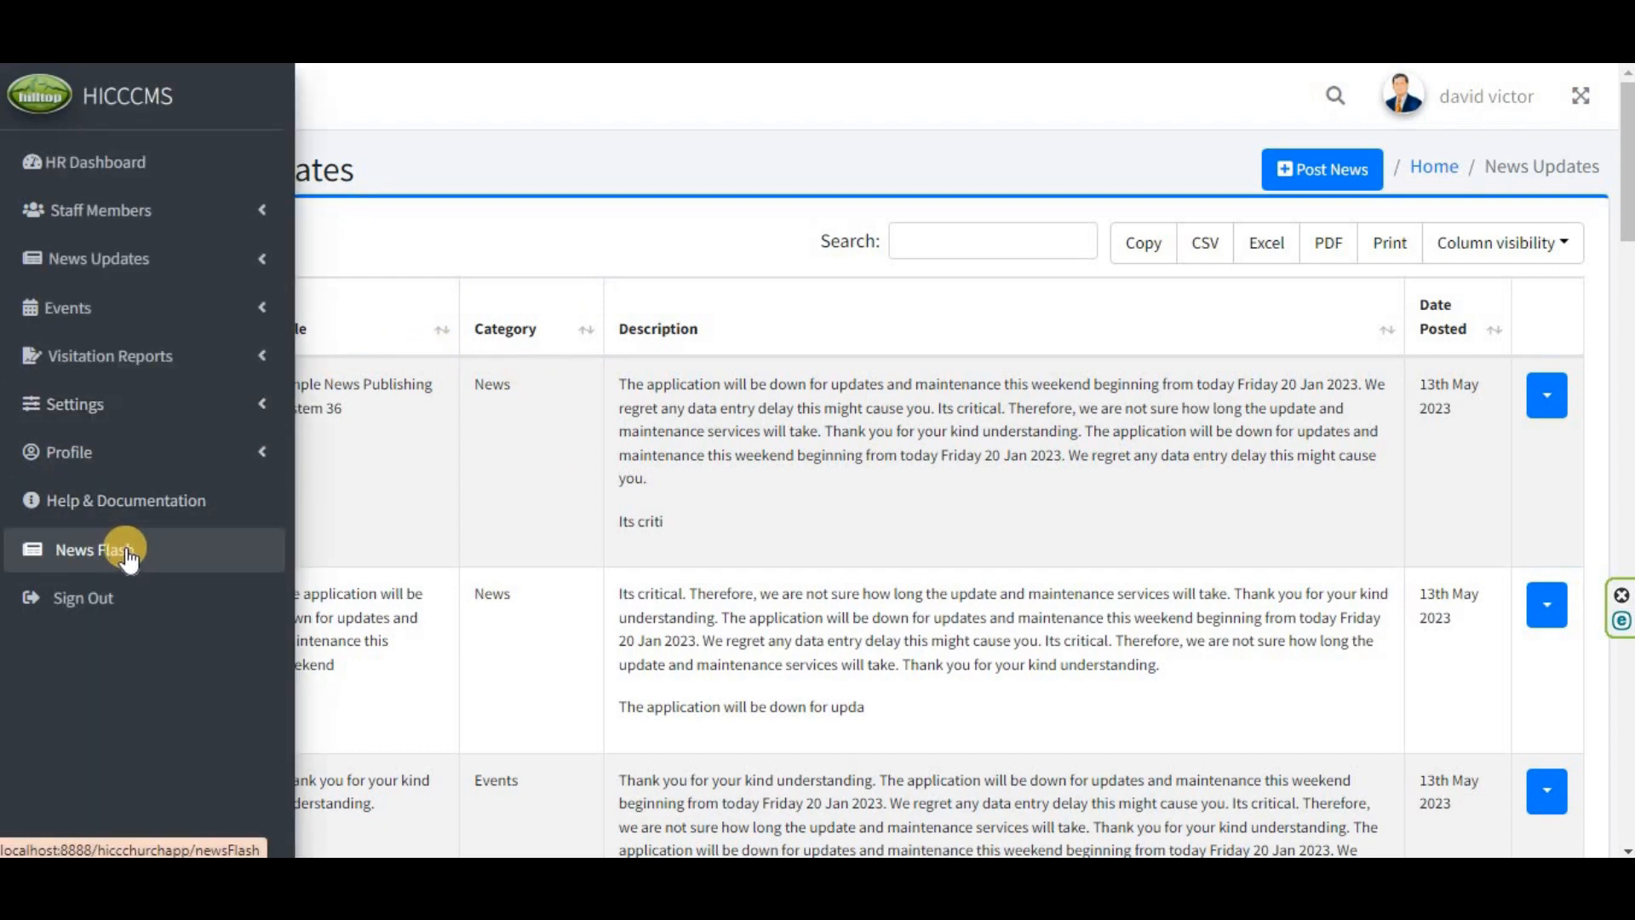
pyautogui.click(129, 559)
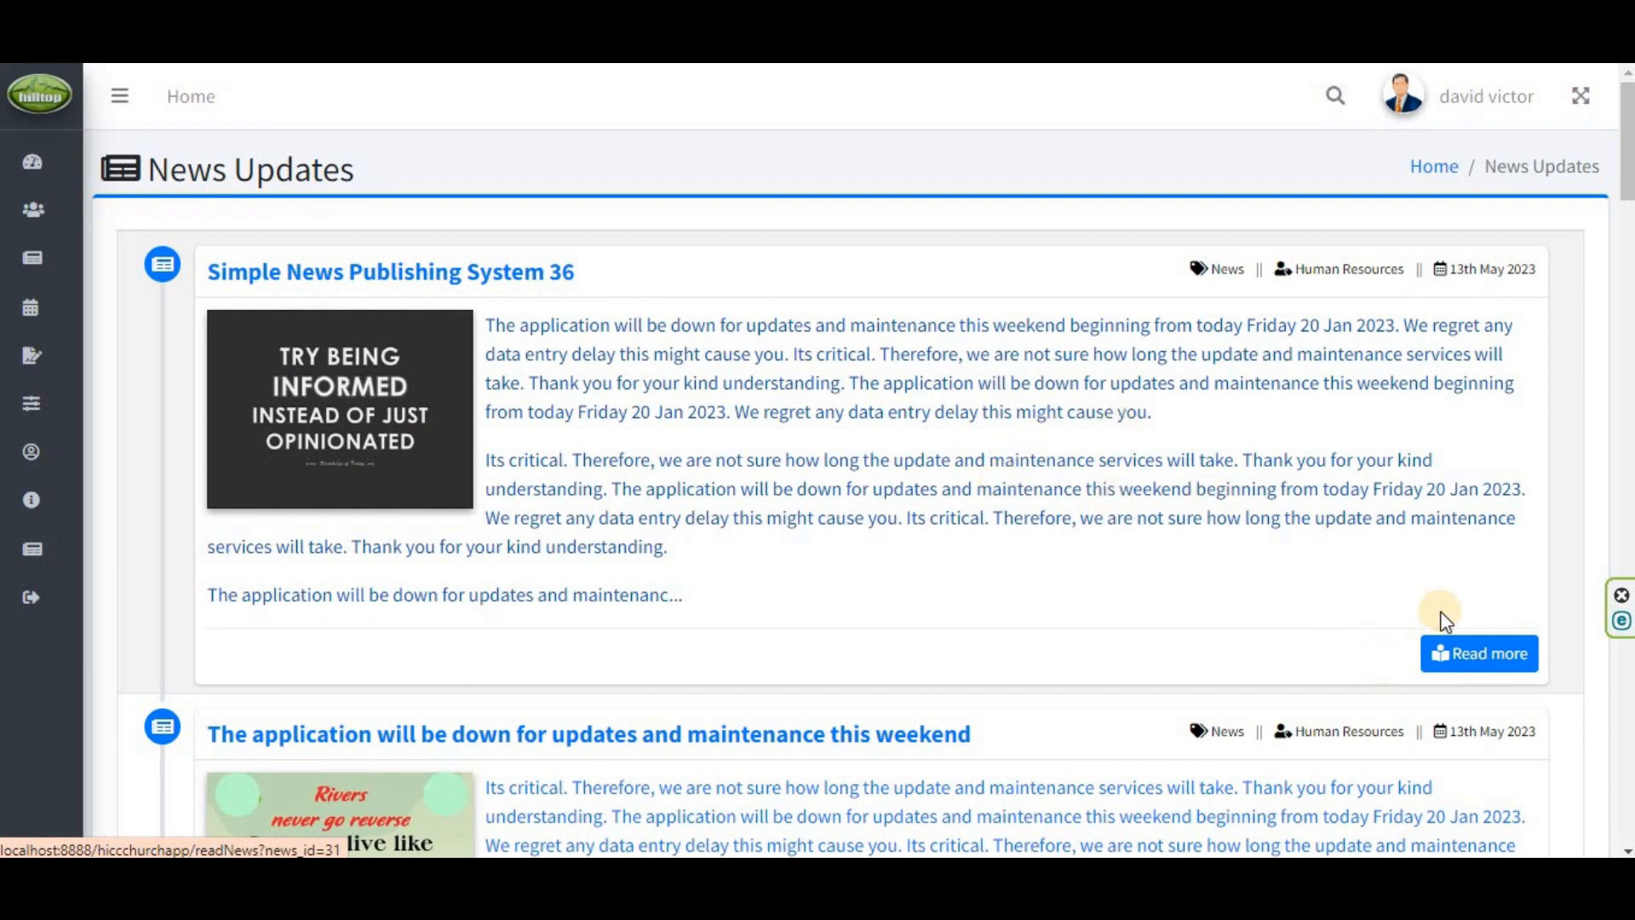
pyautogui.click(1482, 655)
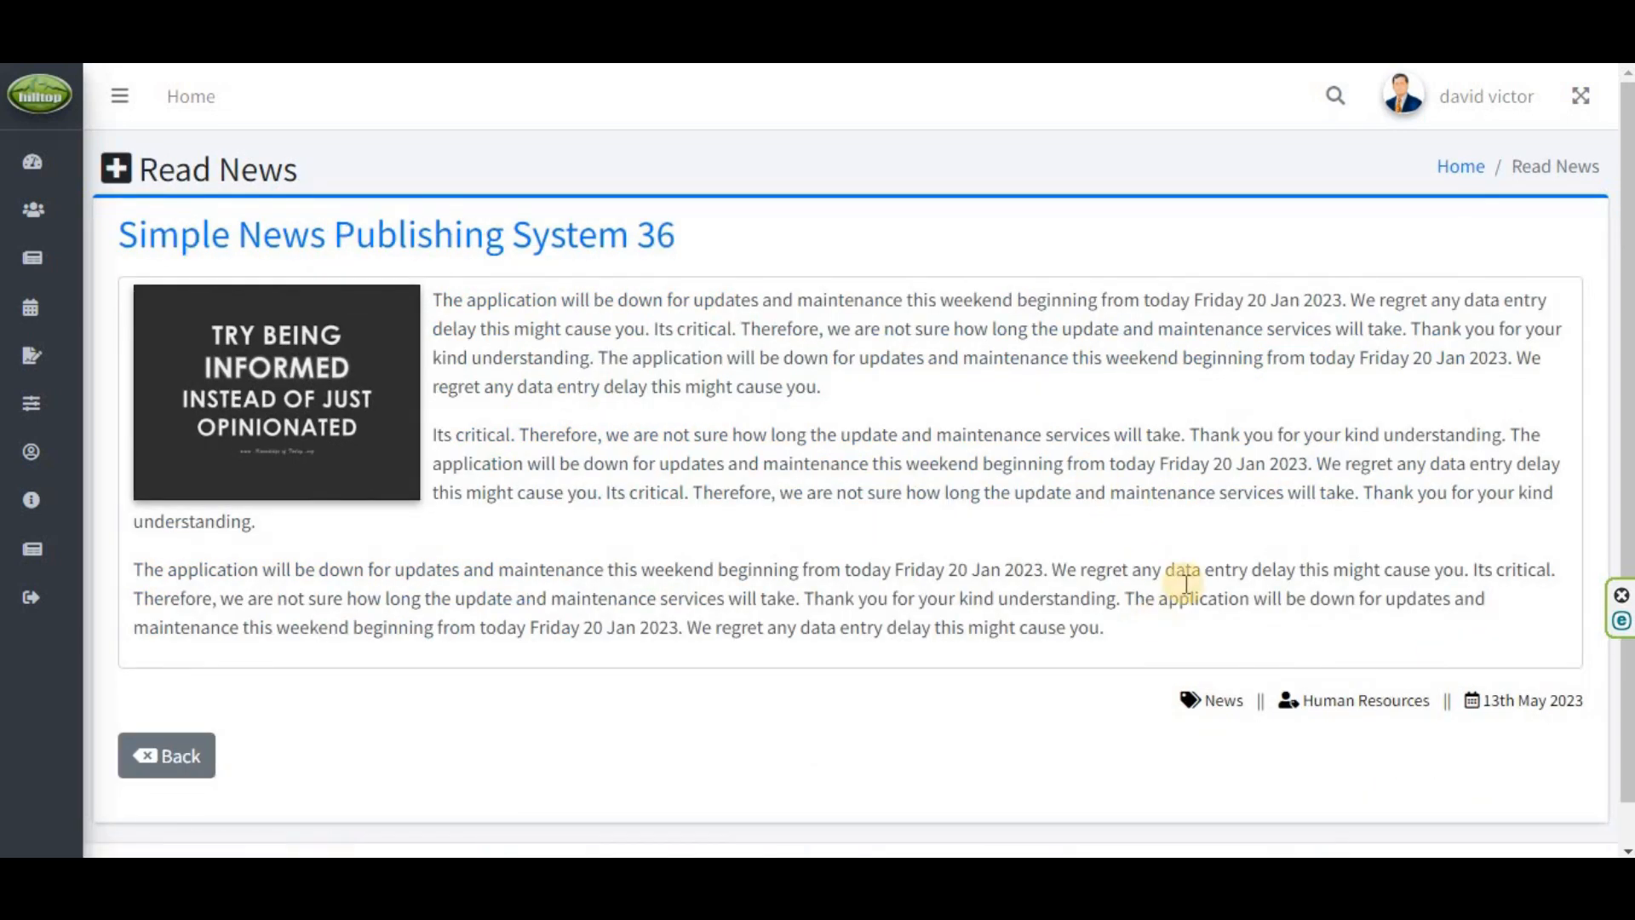